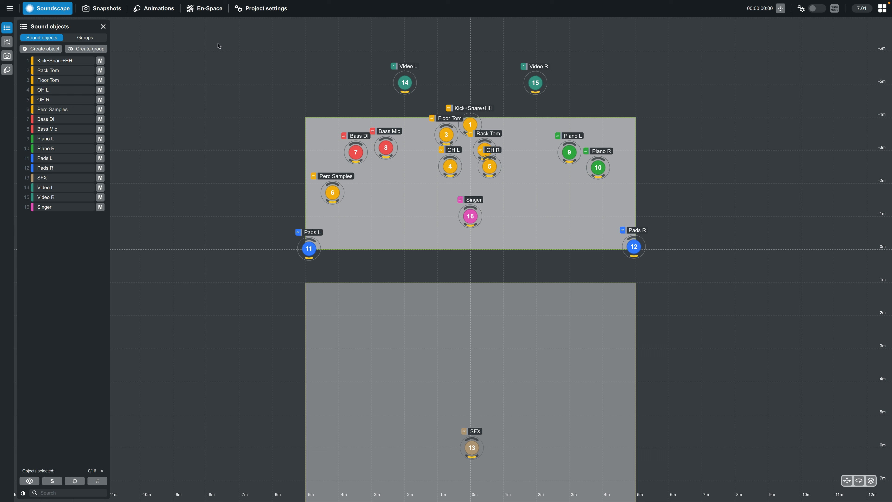
# Step: Create an animation named Circle and select it for editing
pyautogui.click(150, 9)
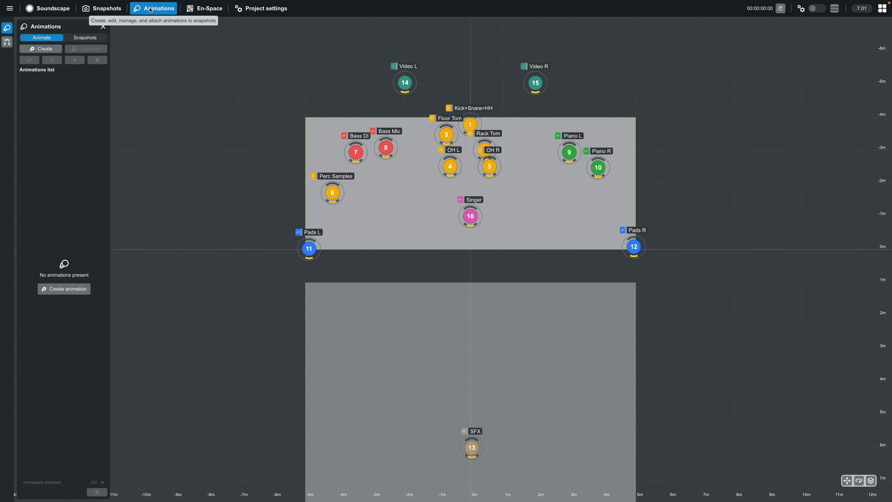
pyautogui.click(49, 52)
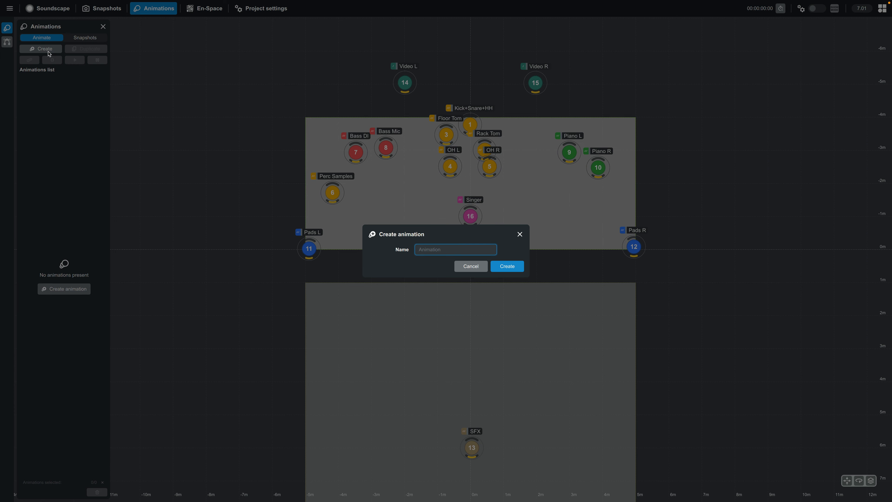
pyautogui.write('Circle')
pyautogui.press('Return')
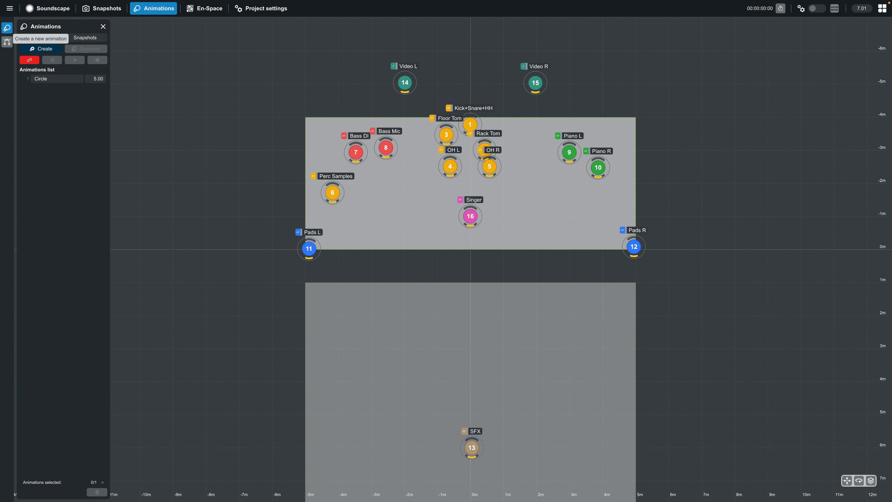
pyautogui.click(53, 79)
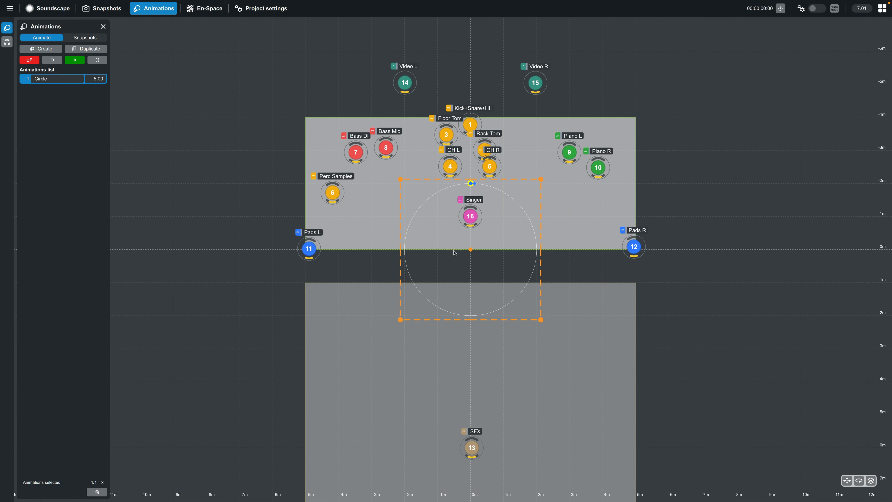
# Step: Move and enlarge the circular trajectory to fill the audience area, and fine-tune the curve handle near its starting point
pyautogui.moveTo(470, 250); pyautogui.dragTo(473, 281)
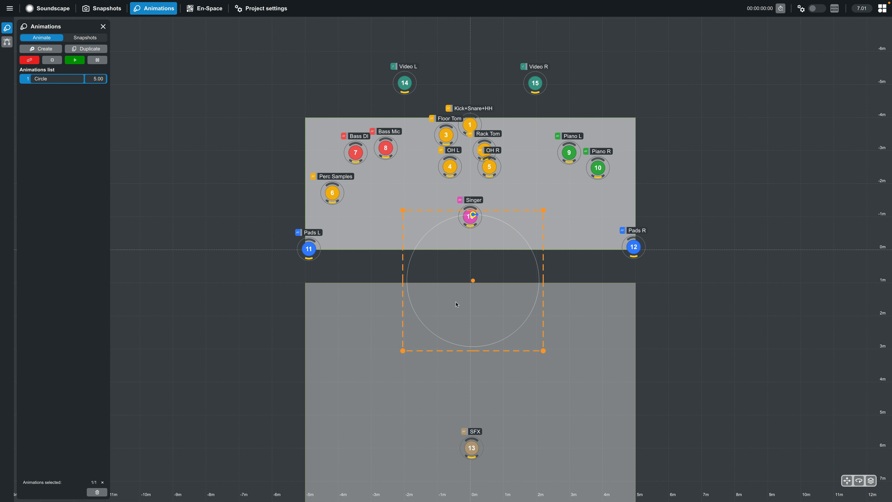
pyautogui.moveTo(402, 351); pyautogui.dragTo(325, 448)
pyautogui.scroll(-5, 371, 435)
pyautogui.moveTo(440, 301); pyautogui.dragTo(420, 339)
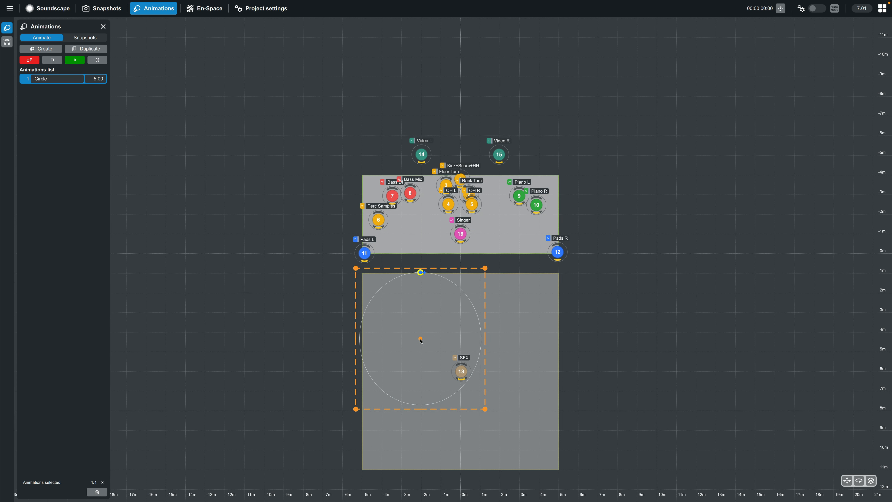
pyautogui.moveTo(485, 409); pyautogui.dragTo(568, 485)
pyautogui.scroll(1, 572, 485)
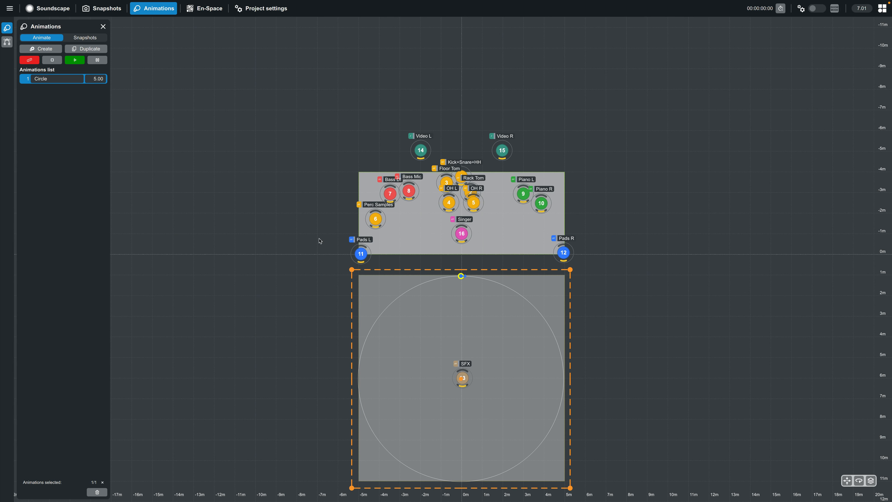
pyautogui.click(7, 42)
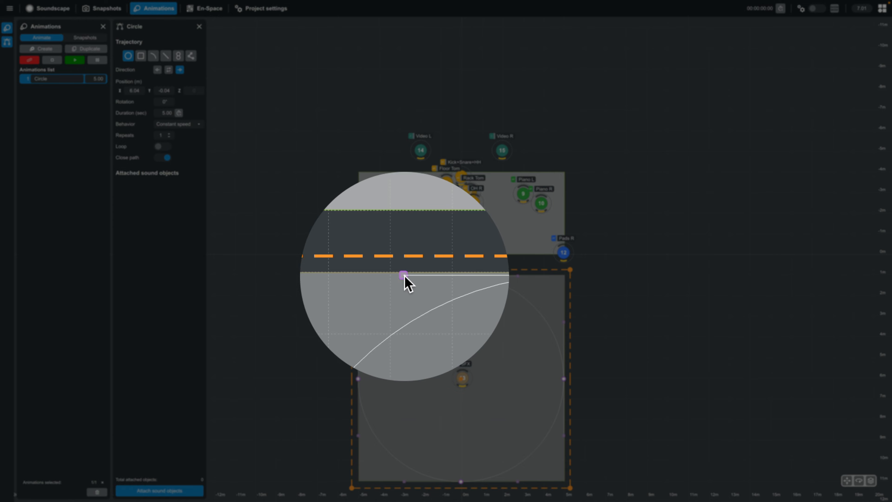
pyautogui.moveTo(404, 276)
pyautogui.mouseDown()
pyautogui.moveTo(407, 256)
pyautogui.moveTo(405, 278)
pyautogui.mouseUp()
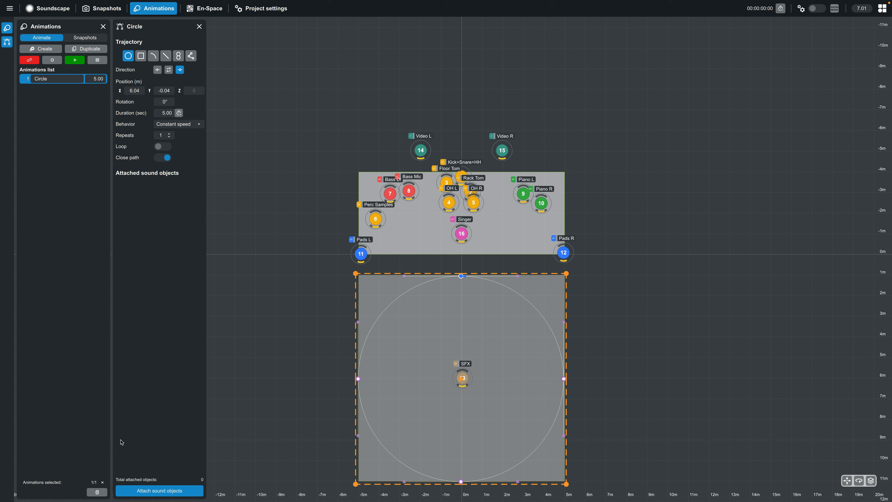
# Step: Attach the SFX sound object to the Circle animation
pyautogui.click(149, 492)
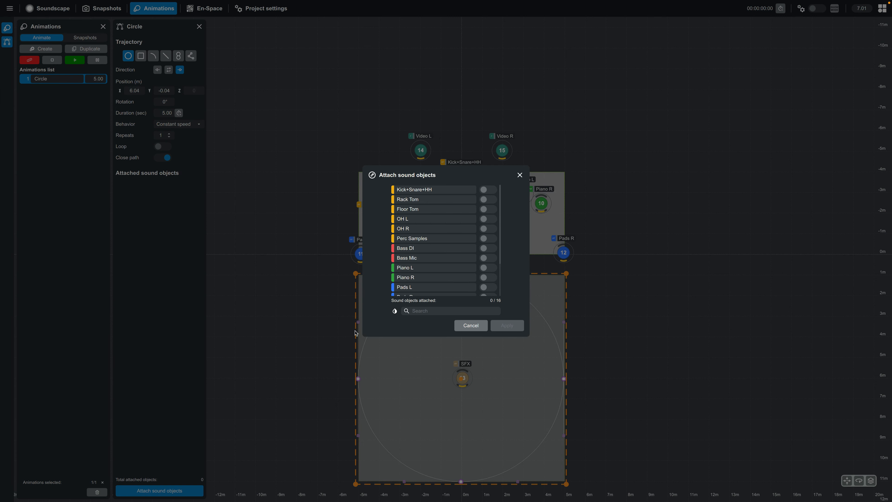
pyautogui.scroll(-1, 462, 260)
pyautogui.scroll(-2, 462, 259)
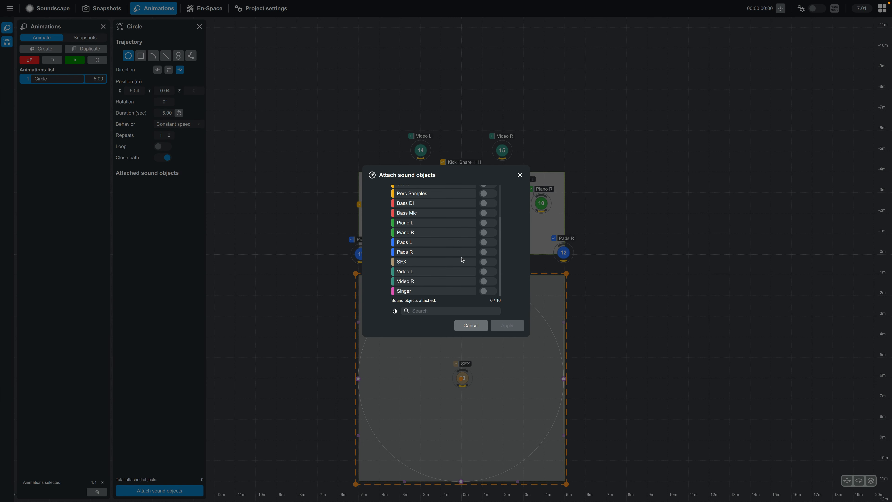
pyautogui.click(420, 313)
pyautogui.write('sfx')
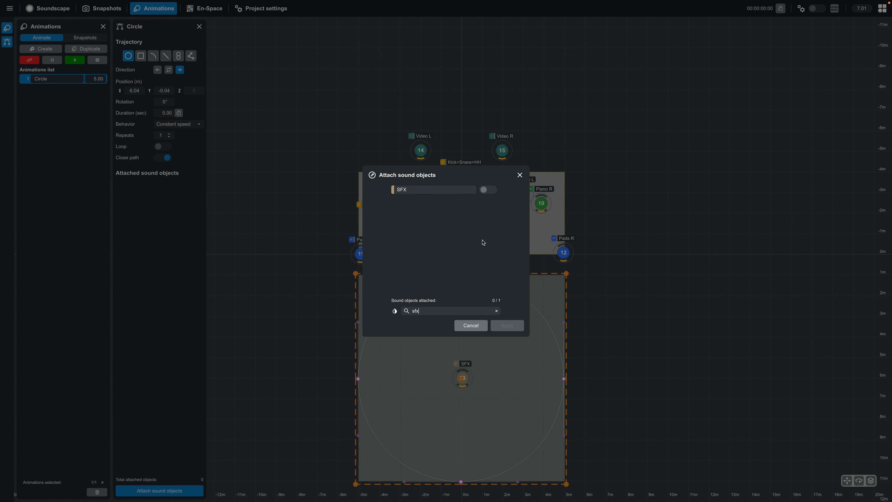
pyautogui.click(488, 190)
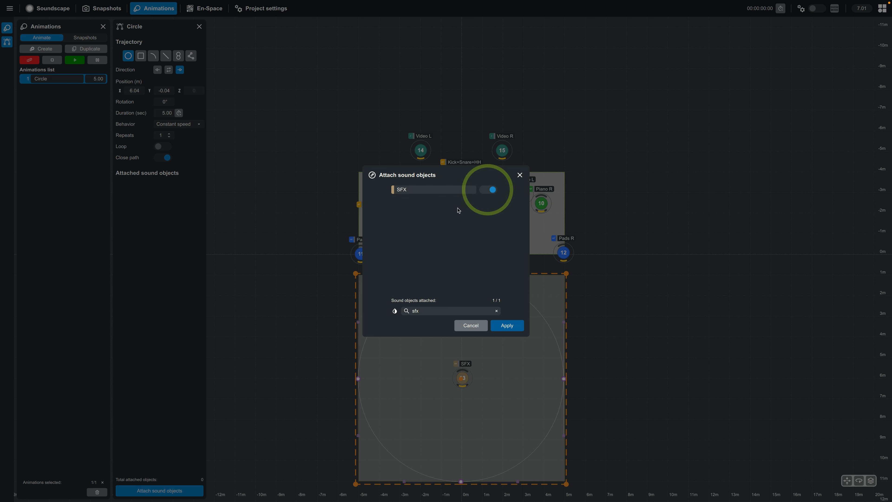
pyautogui.click(507, 326)
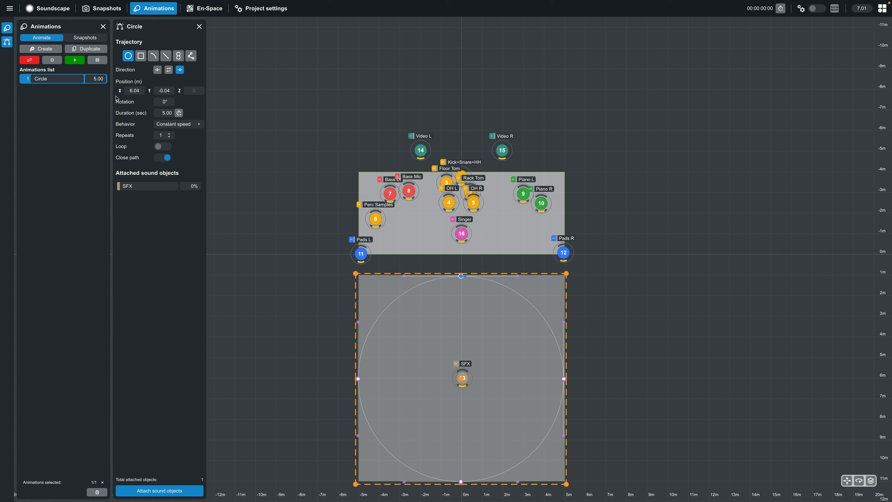
# Step: Play the Circle animation forward, in reverse and back and forth, keeping the reverse and alternating direction options enabled
pyautogui.click(75, 60)
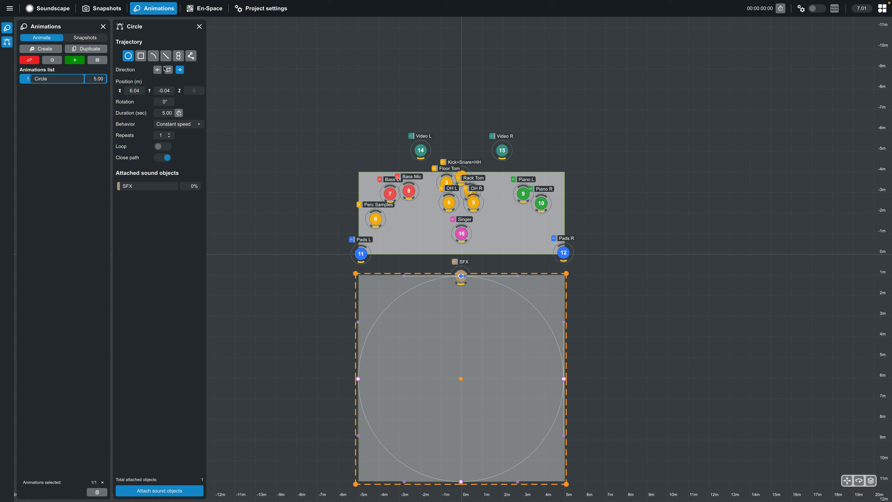
pyautogui.click(157, 69)
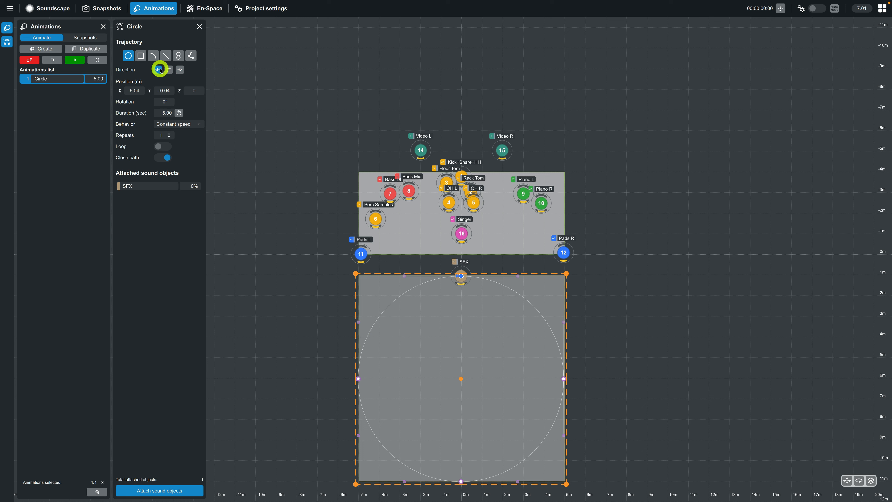
pyautogui.click(77, 61)
pyautogui.click(168, 72)
pyautogui.click(75, 60)
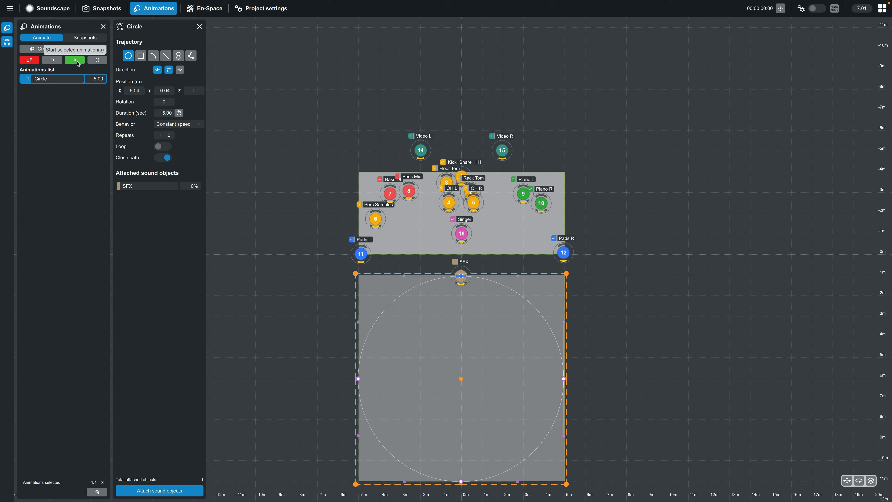
pyautogui.click(76, 60)
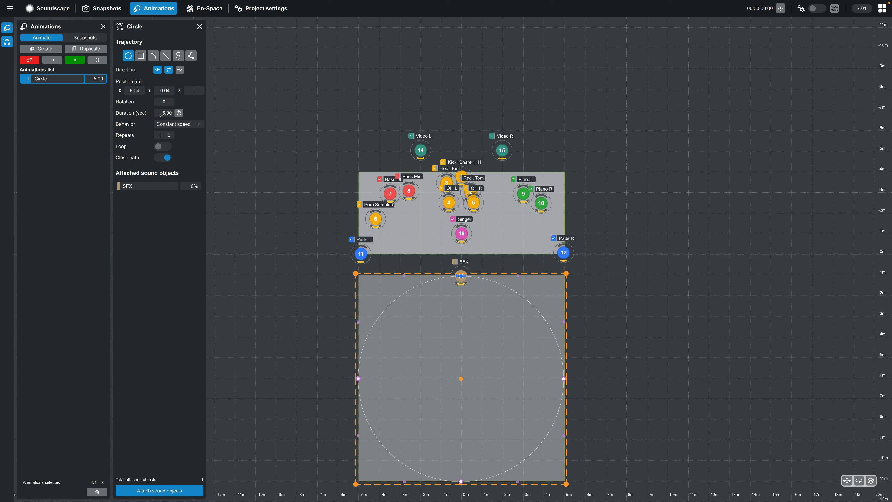
# Step: Place the circular trajectory at X 6 and Y 0 with a 180° rotation, and play the animation
pyautogui.click(133, 92)
pyautogui.press('BackSpace')
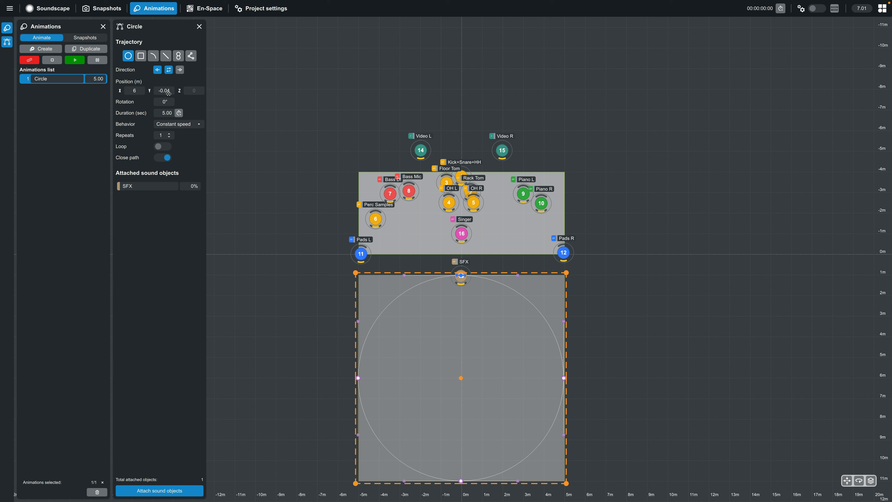
pyautogui.click(167, 90)
pyautogui.press('BackSpace')
pyautogui.press('Return')
pyautogui.moveTo(169, 101); pyautogui.dragTo(226, 104)
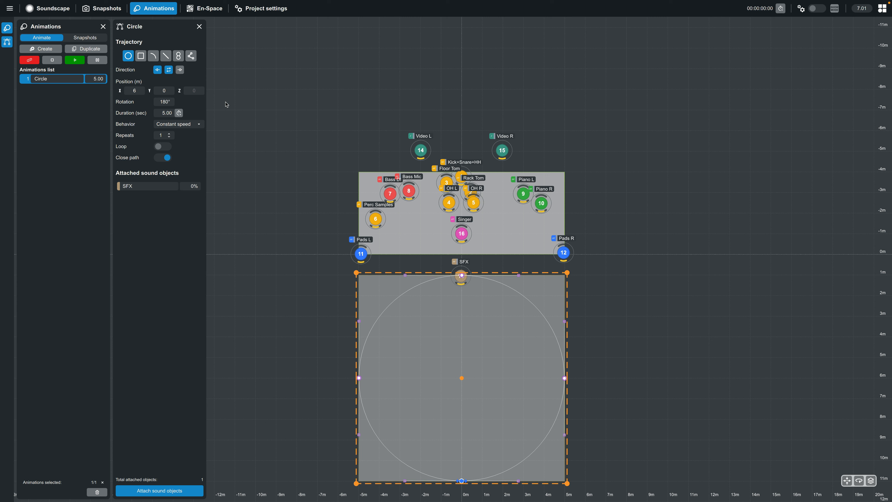
pyautogui.click(69, 63)
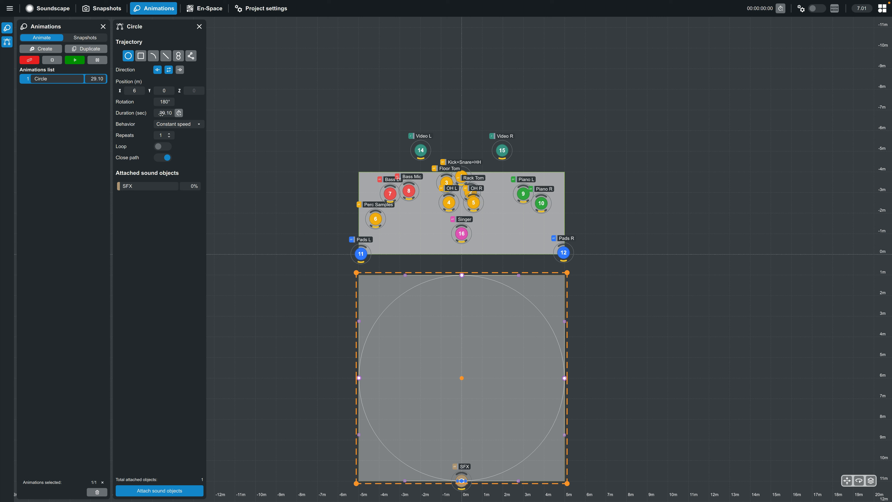
# Step: Tap in a duration of 2.18 seconds for the Circle animation, enable looping and play it
pyautogui.click(164, 113)
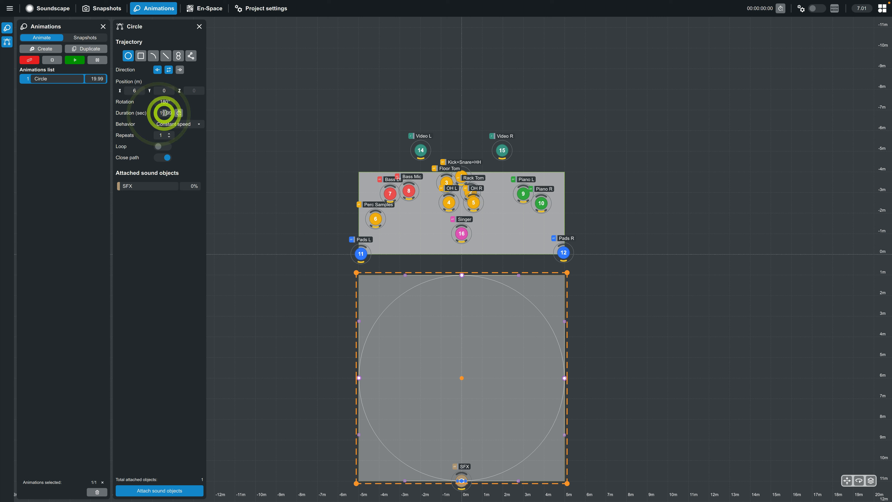
pyautogui.click(180, 113)
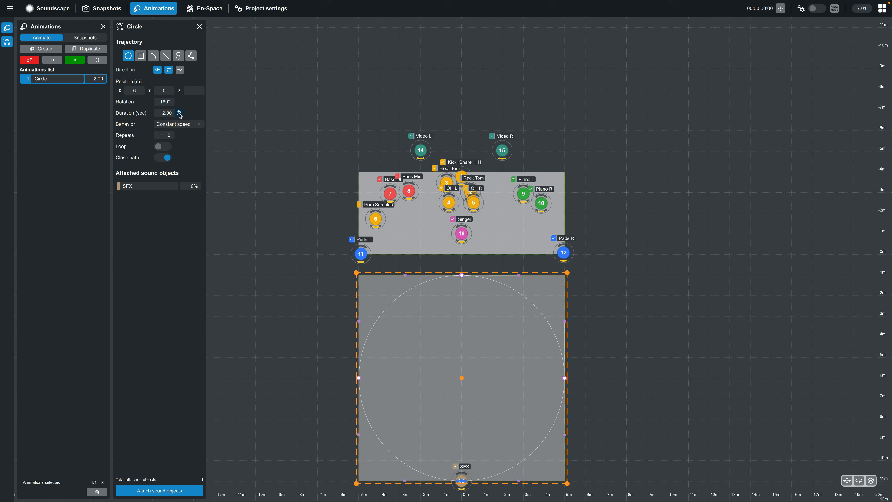
pyautogui.click(180, 113)
pyautogui.click(74, 60)
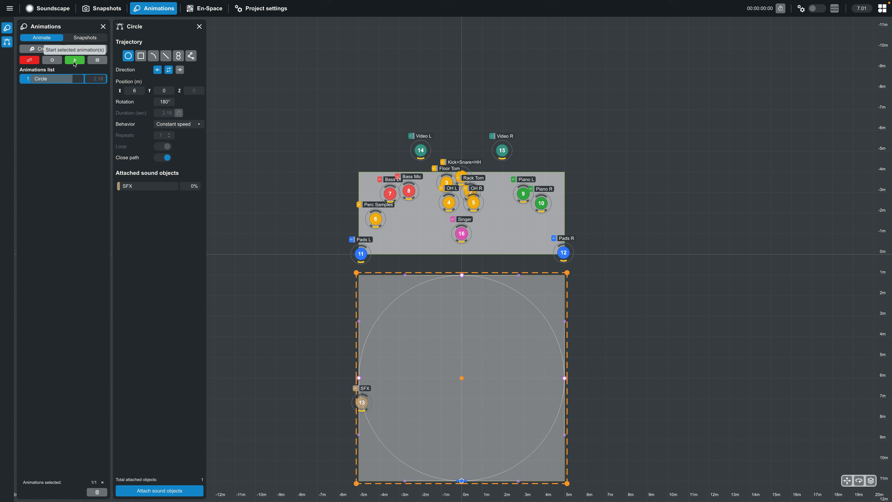
# Step: Play the looping animation with its path open, enable Close path again and stop playback
pyautogui.click(52, 60)
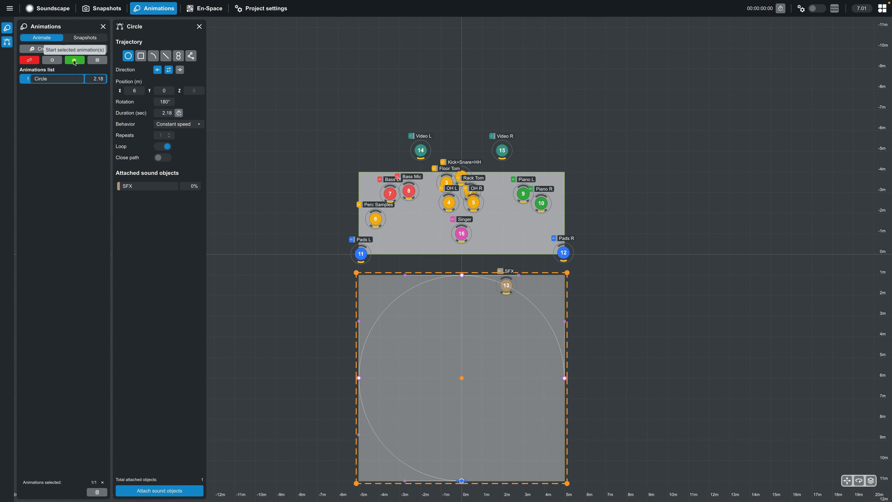
pyautogui.click(75, 60)
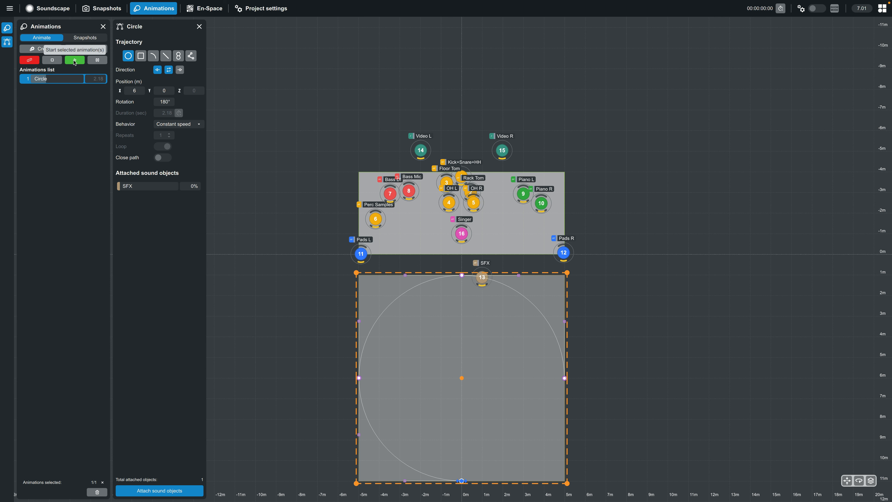
pyautogui.click(162, 158)
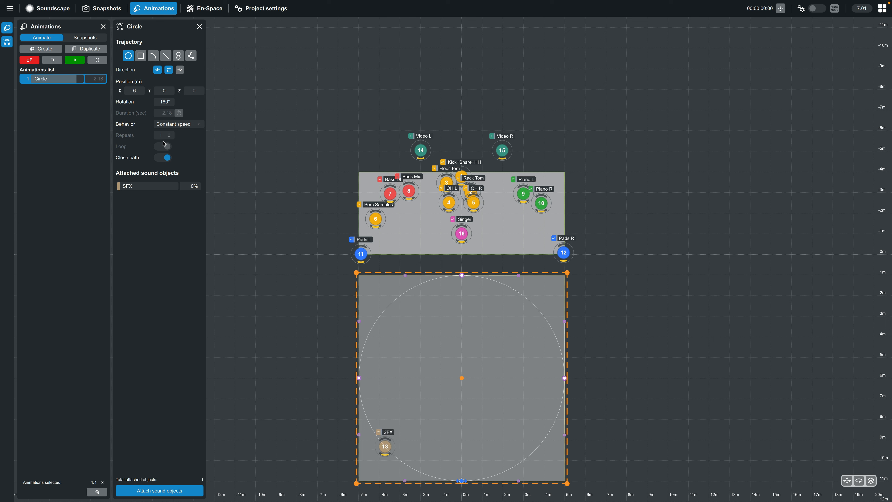
pyautogui.click(51, 60)
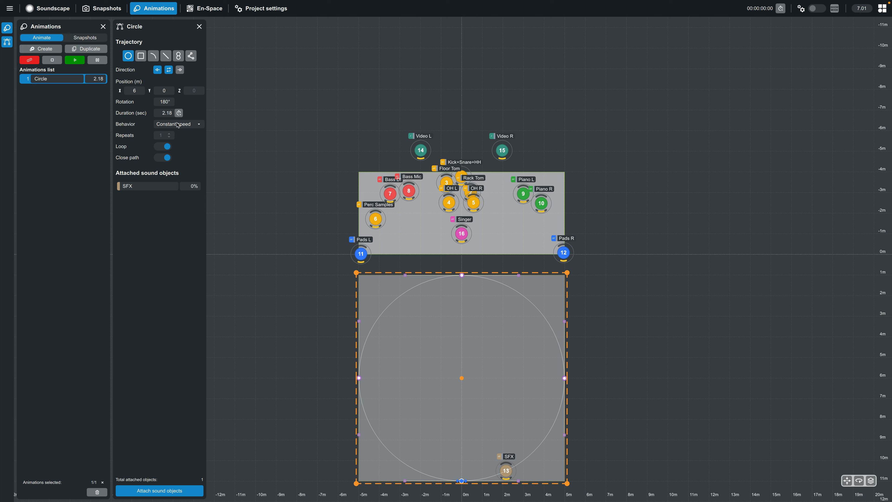
# Step: Attach Pads L and Pads R to the Circle animation and set their offsets to 20% and 40%
pyautogui.click(181, 489)
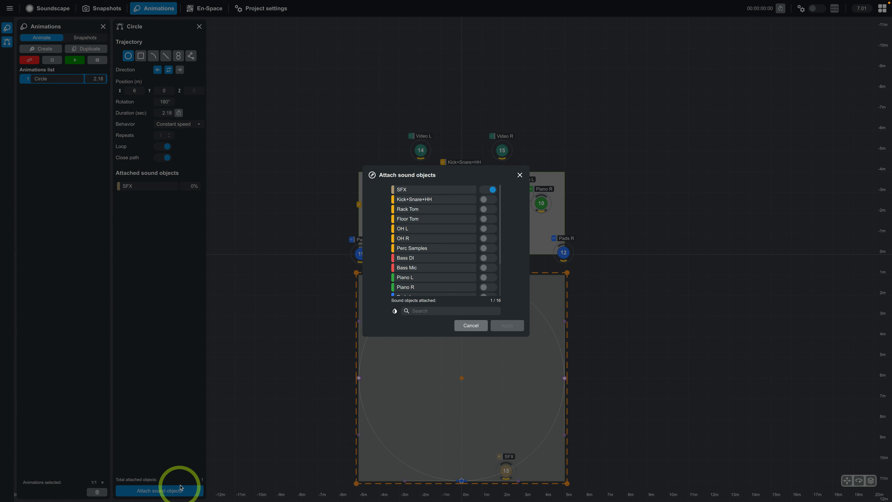
pyautogui.scroll(-3, 444, 262)
pyautogui.click(488, 248)
pyautogui.click(488, 258)
pyautogui.click(507, 325)
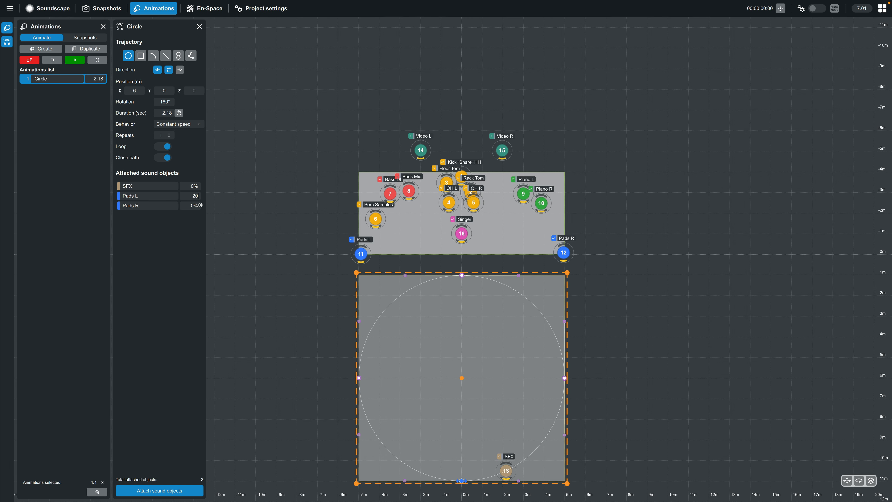
pyautogui.click(194, 205)
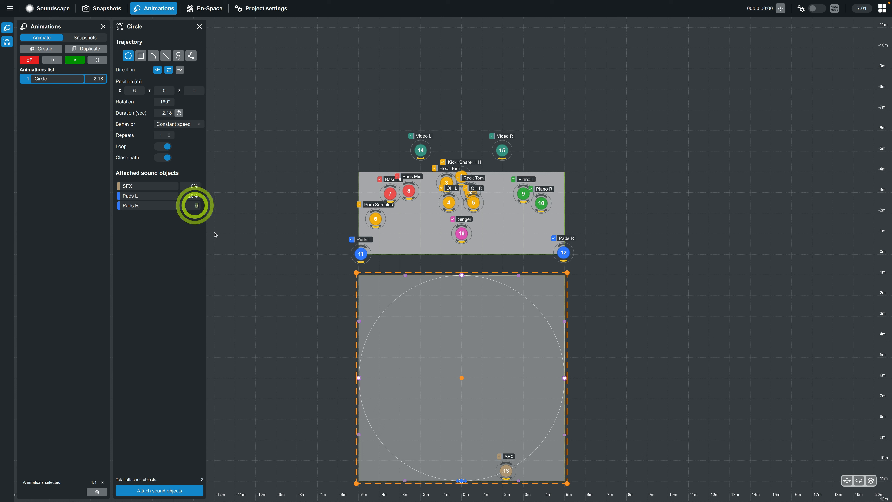
pyautogui.write('40')
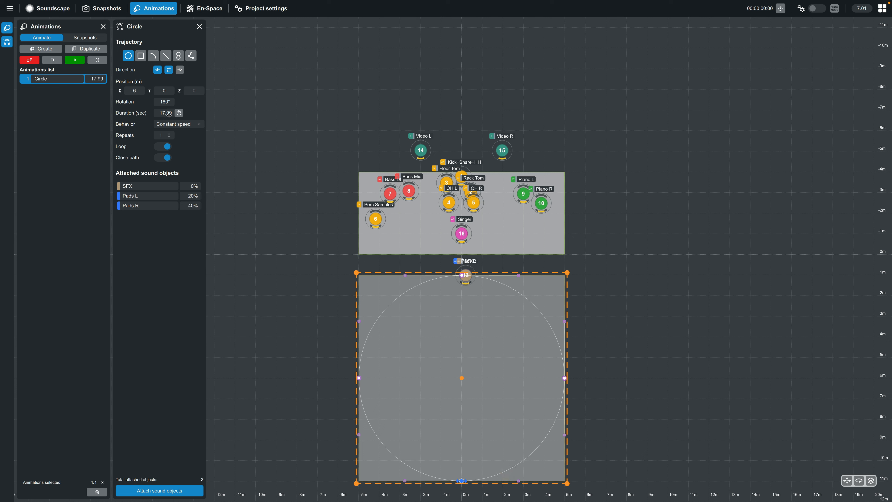
# Step: Set the Circle animation's duration to 10 seconds, turn off its alternating direction and play it
pyautogui.click(169, 113)
pyautogui.write('10')
pyautogui.click(78, 66)
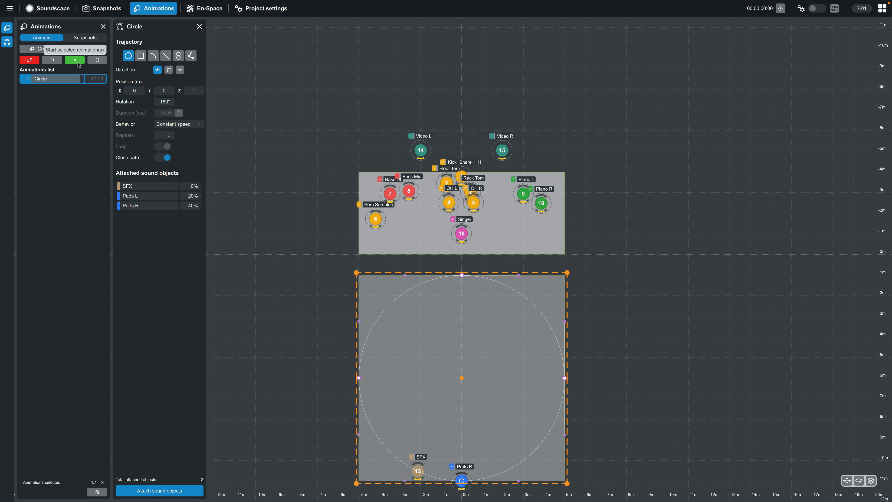
pyautogui.click(79, 64)
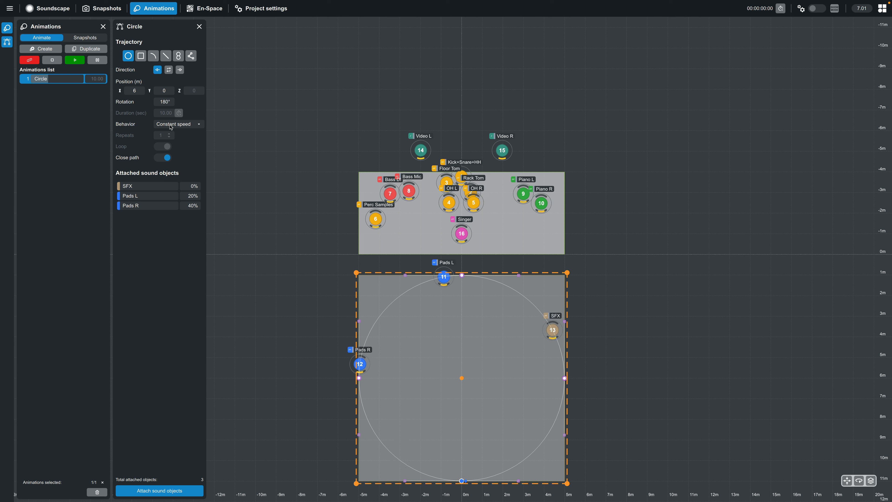
# Step: Set the Circle animation's behavior to Constant duration during playback and stop the animation
pyautogui.click(170, 125)
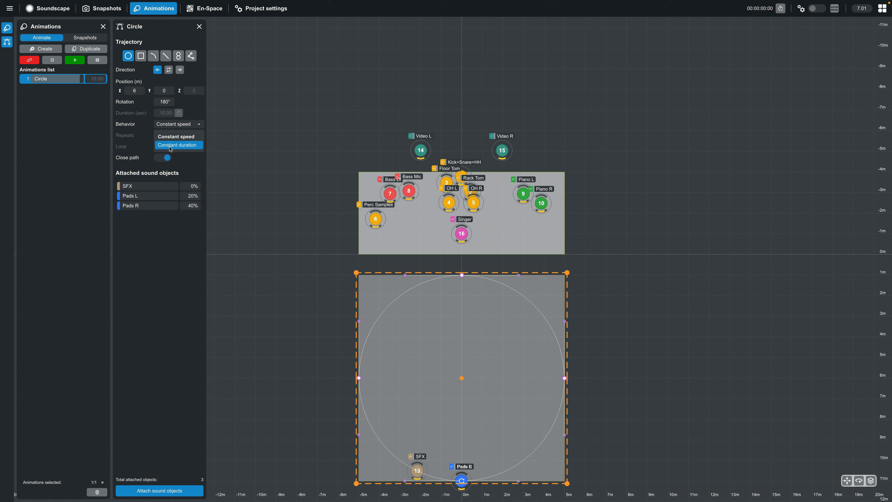
pyautogui.click(169, 147)
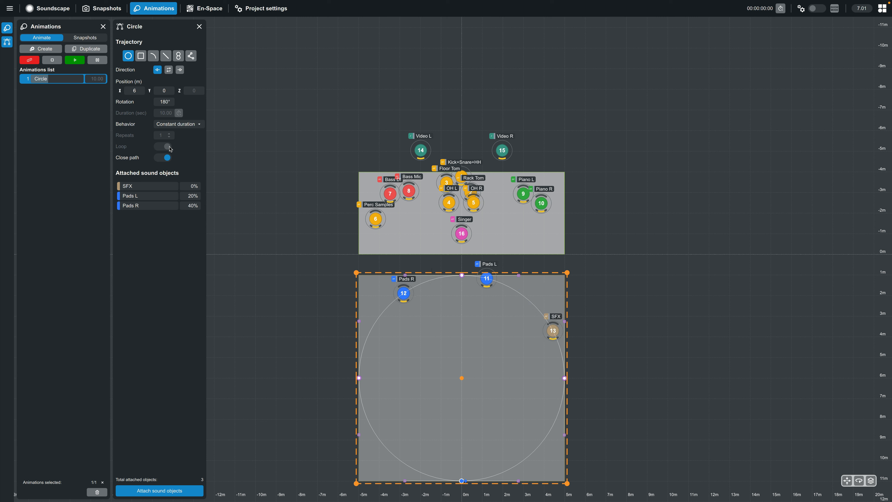
pyautogui.click(53, 60)
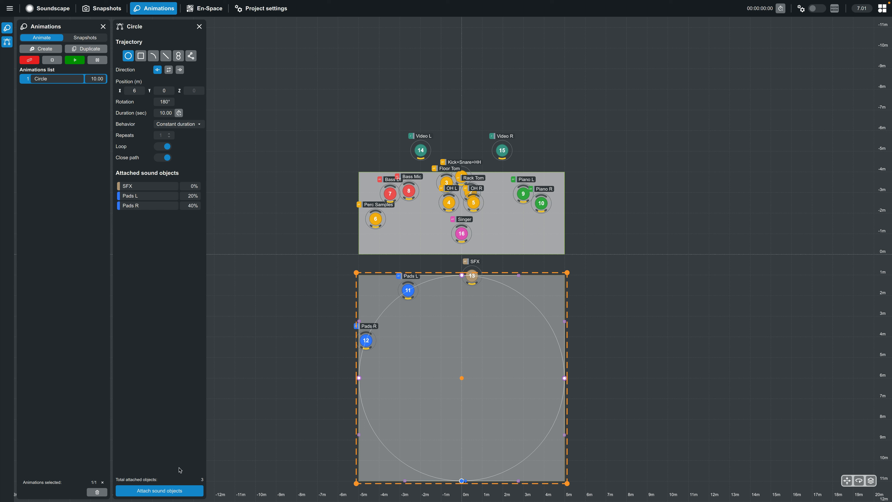
# Step: Detach Pads L and Pads R from the Circle animation and play it with only SFX attached
pyautogui.click(174, 490)
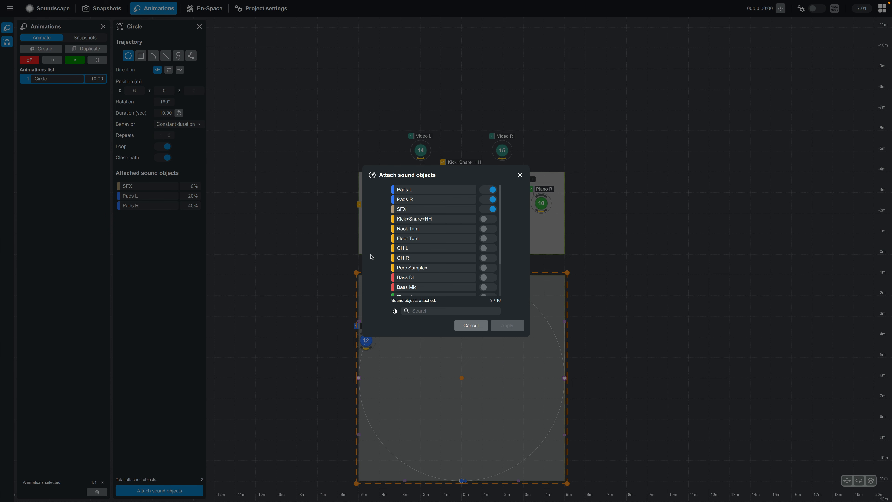
pyautogui.click(489, 193)
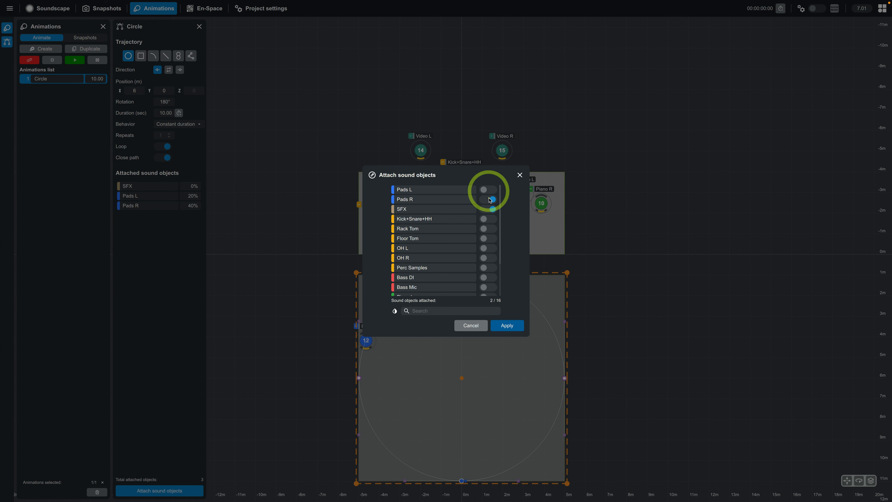
pyautogui.click(489, 200)
pyautogui.click(500, 328)
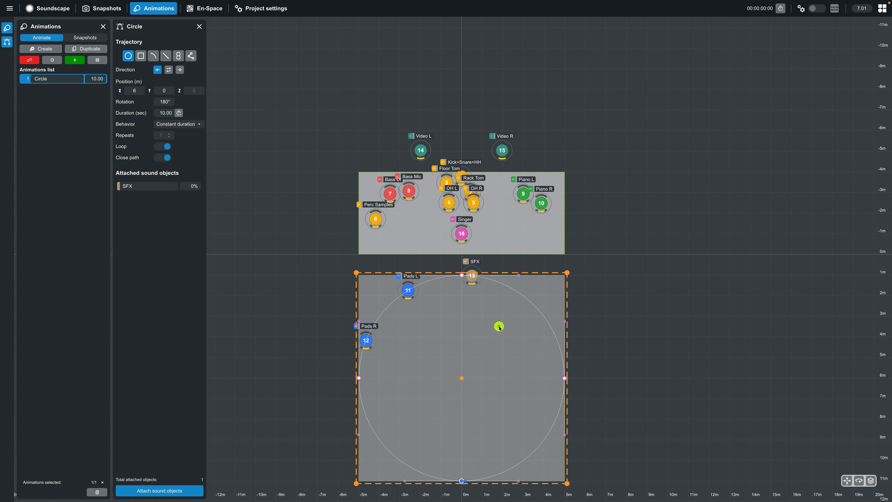
pyautogui.click(74, 62)
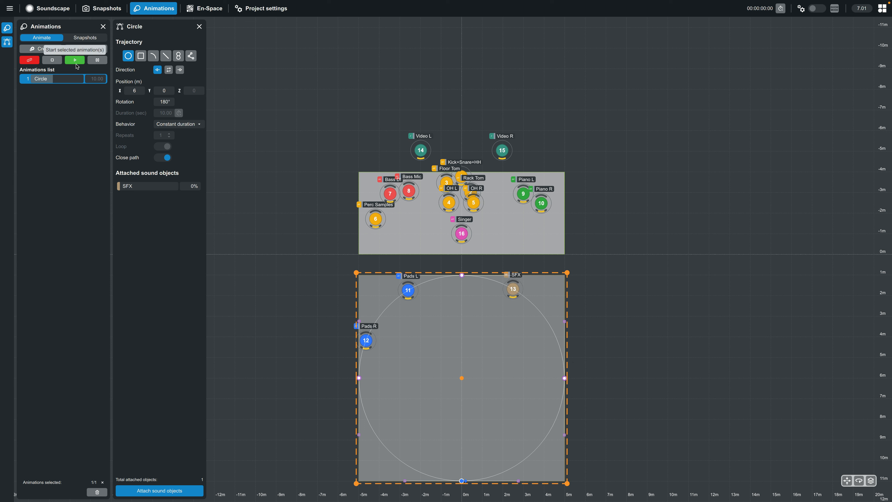
# Step: Create an animation named Pad L with a straight-line trajectory rotated 45°
pyautogui.click(48, 51)
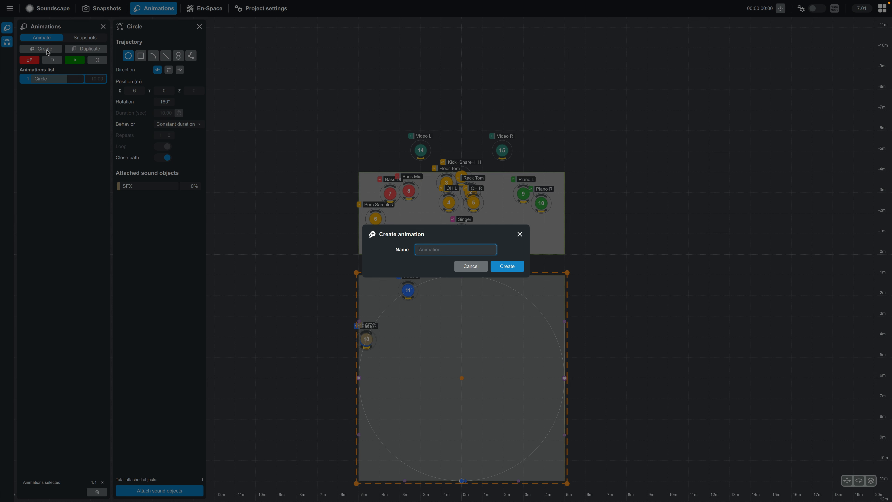
pyautogui.write('Pad L')
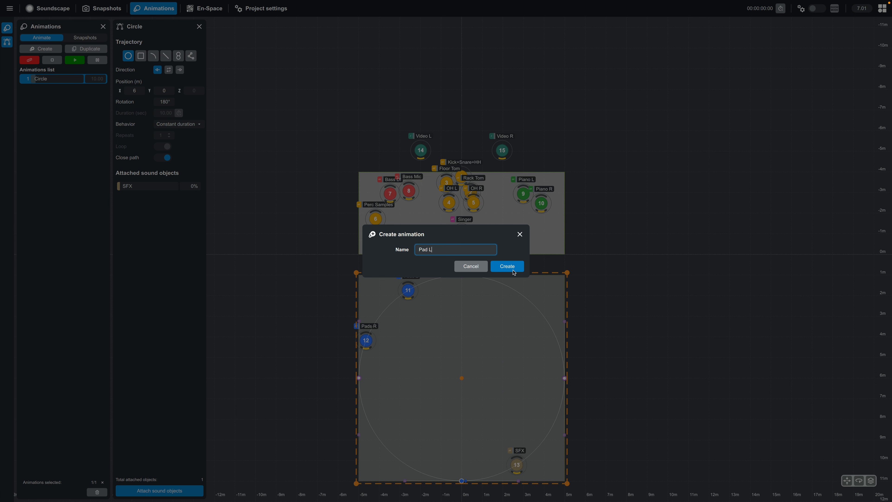
pyautogui.click(509, 267)
pyautogui.click(73, 92)
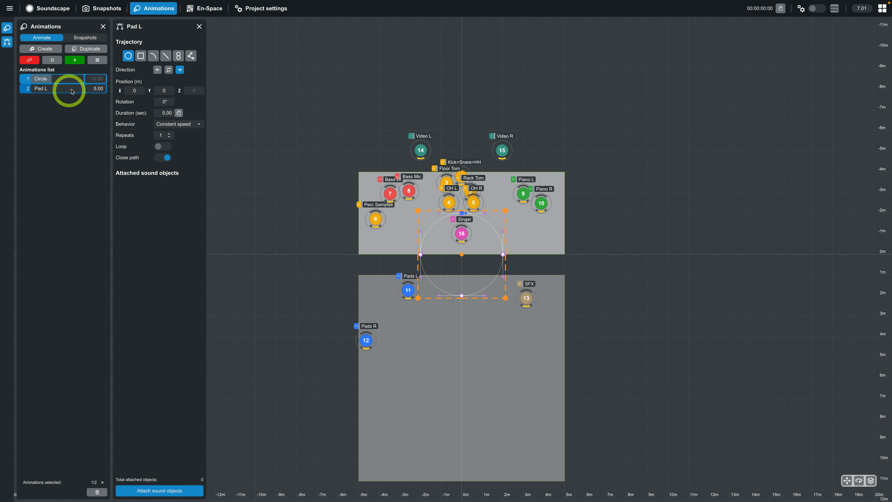
pyautogui.click(168, 58)
pyautogui.write('45')
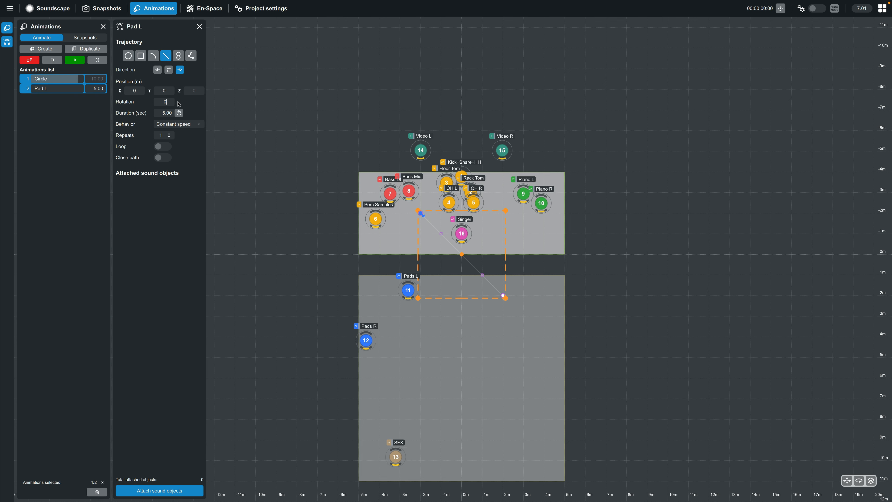
pyautogui.press('Return')
# Step: Place Pad L's line just outside the audience's left edge, stretch it to about the area's full depth and attach Pads L
pyautogui.moveTo(462, 254); pyautogui.dragTo(349, 337)
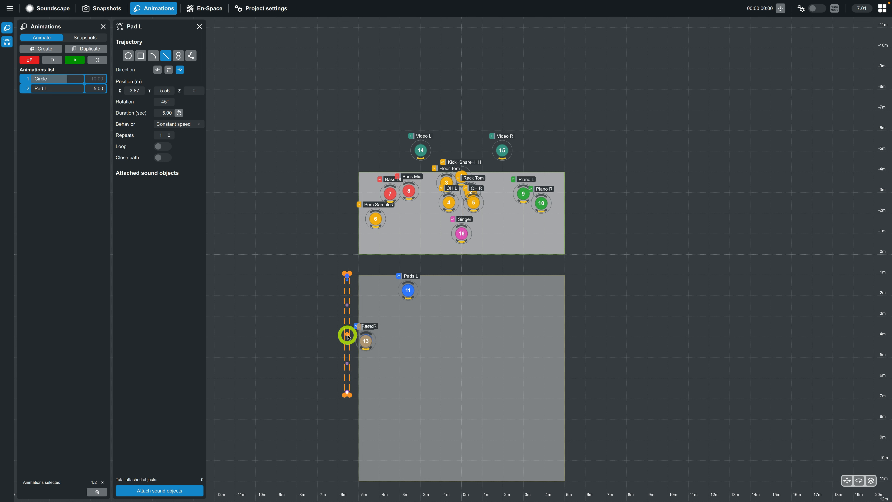
pyautogui.moveTo(348, 395); pyautogui.dragTo(343, 482)
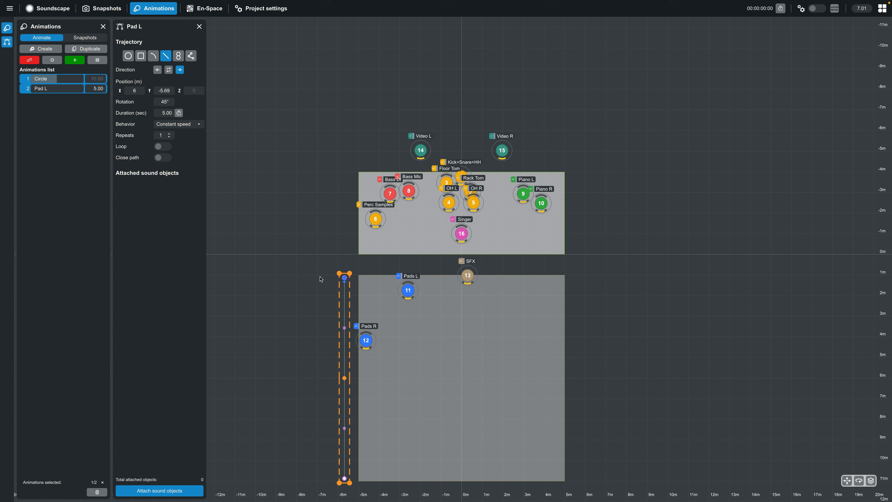
pyautogui.click(159, 490)
pyautogui.click(487, 287)
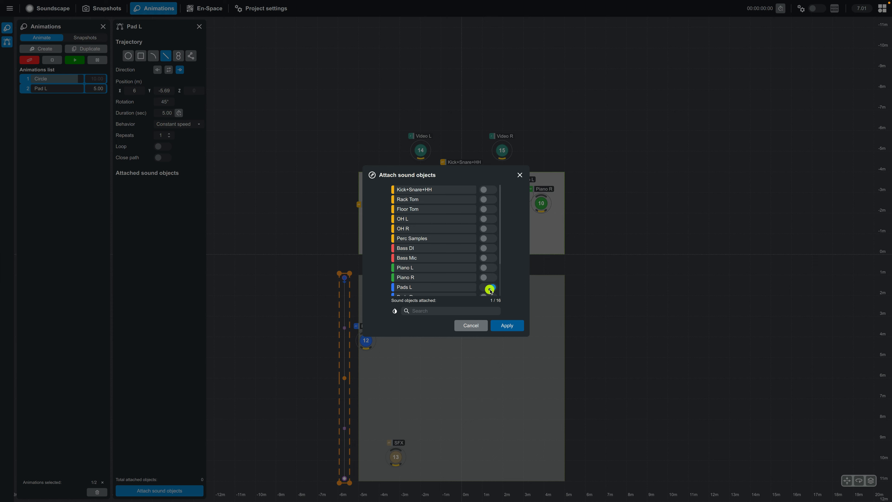
pyautogui.click(507, 325)
# Step: Duplicate the Pad L animation as Pad R and move its line just outside the audience's right edge, about X 6.02, Y 5.45
pyautogui.click(60, 88)
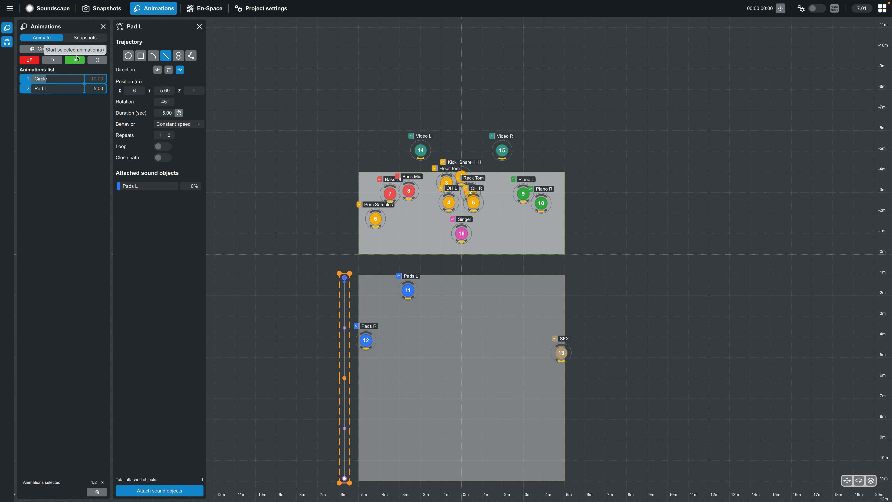
pyautogui.click(76, 48)
pyautogui.click(58, 100)
pyautogui.write('Pad R')
pyautogui.press('Return')
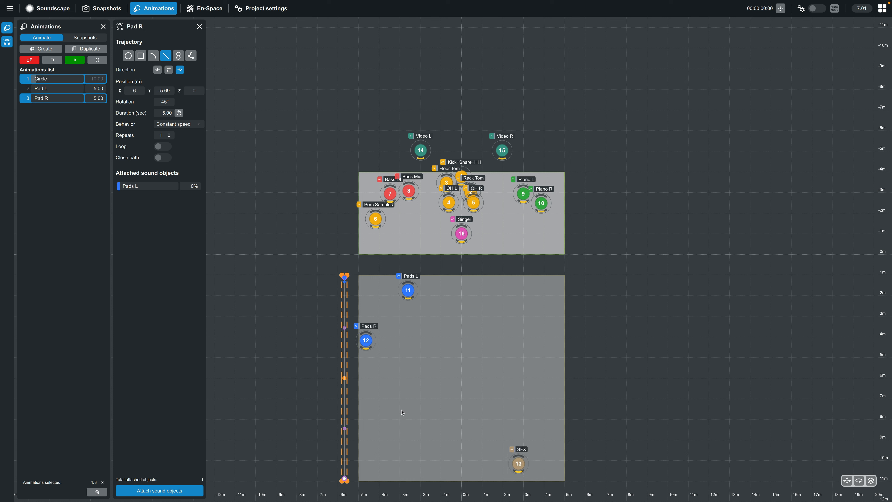
pyautogui.moveTo(344, 378); pyautogui.dragTo(574, 379)
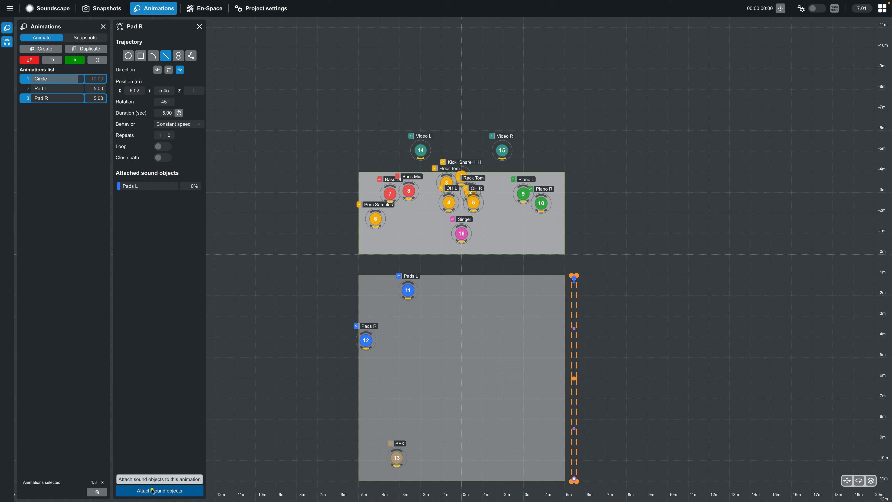
# Step: Replace Pads L with Pads R as the sound object attached to the Pad R animation
pyautogui.click(160, 491)
pyautogui.scroll(-3, 443, 253)
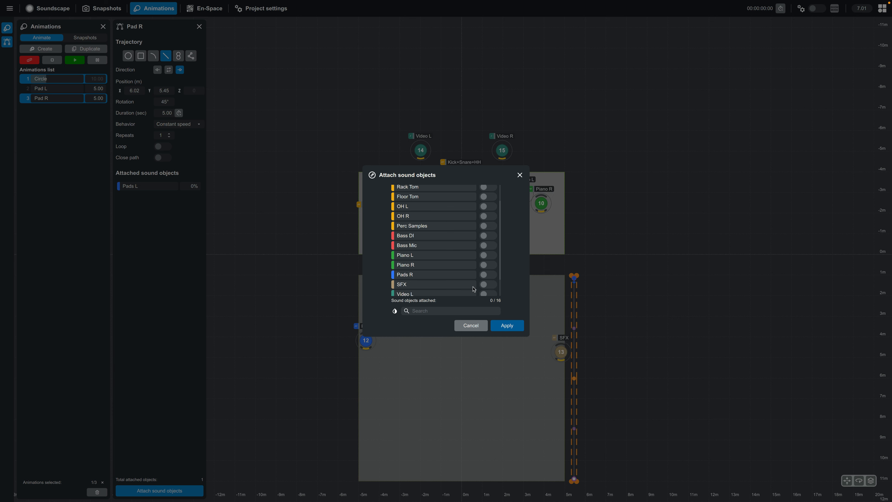
pyautogui.click(488, 276)
pyautogui.click(502, 326)
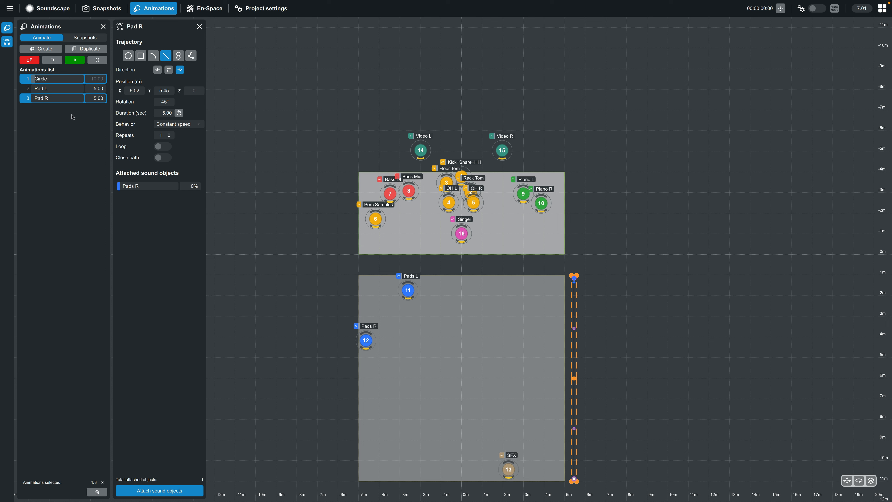
# Step: Select the Circle, Pad L and Pad R animations together and play them
pyautogui.keyDown('shift'); pyautogui.click(64, 83); pyautogui.keyUp('shift')
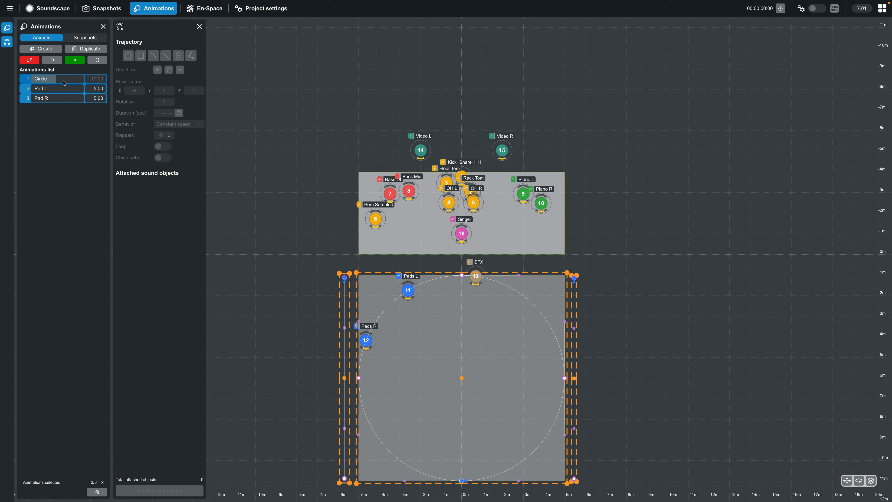
pyautogui.click(73, 61)
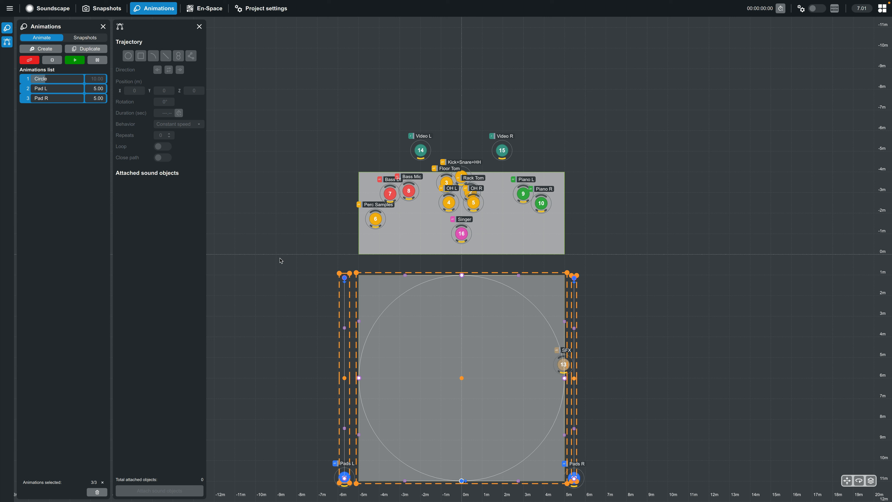
pyautogui.click(281, 260)
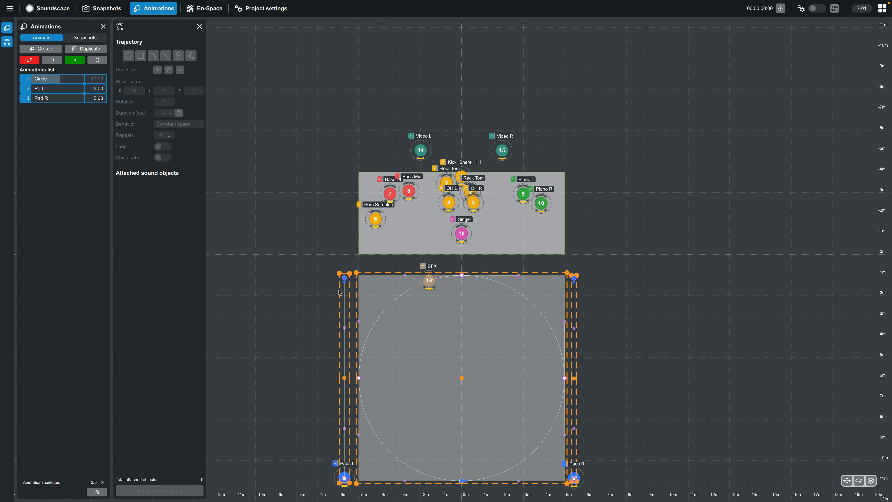
# Step: Turn on alternating direction for the Pad R and Pad L animations and play them back
pyautogui.click(72, 98)
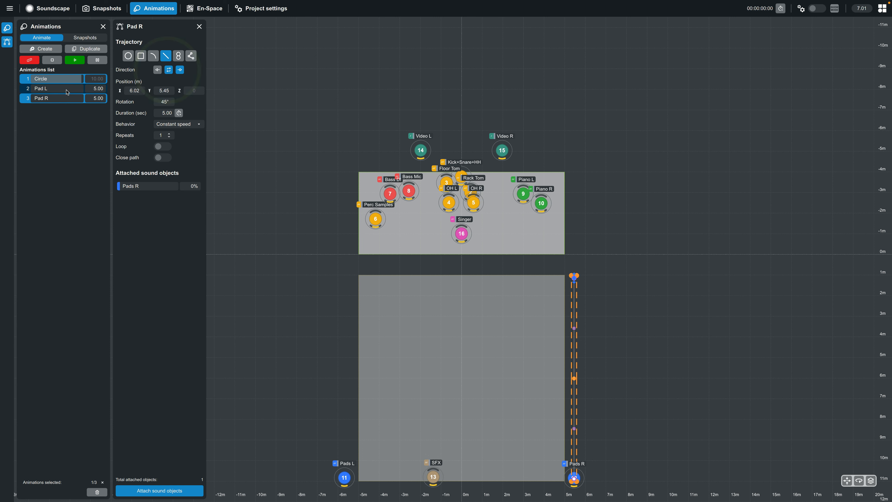
pyautogui.click(68, 92)
pyautogui.click(75, 60)
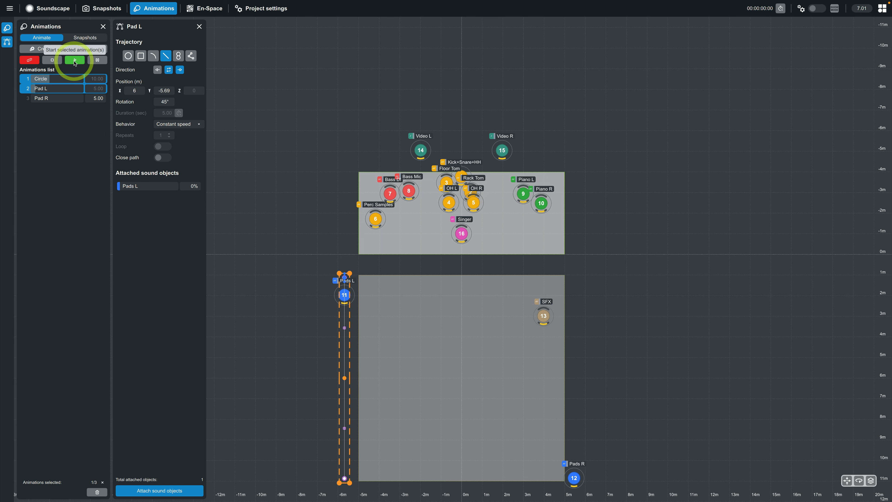
pyautogui.click(75, 60)
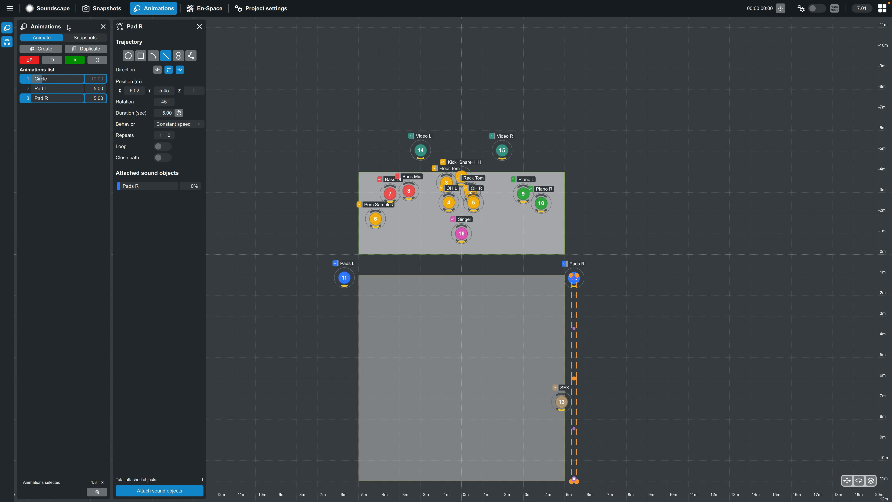
# Step: Show the animation controls in the Soundscape view and play Pad L from there
pyautogui.click(55, 13)
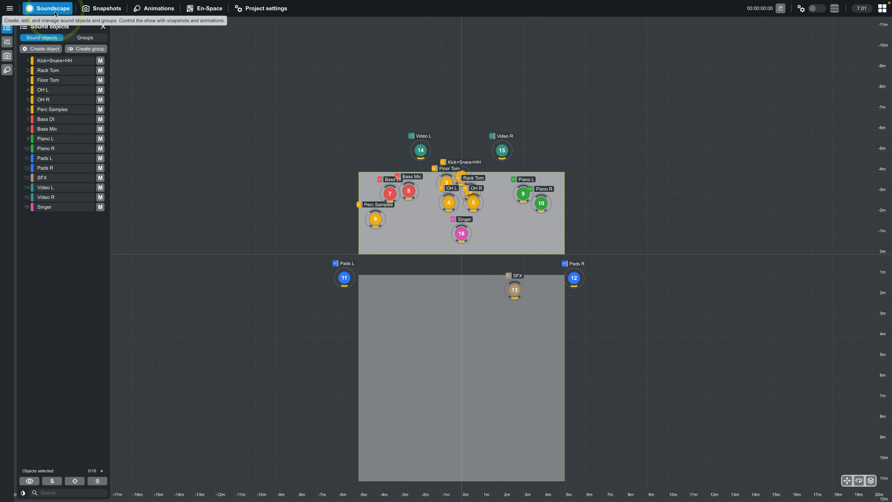
pyautogui.click(6, 70)
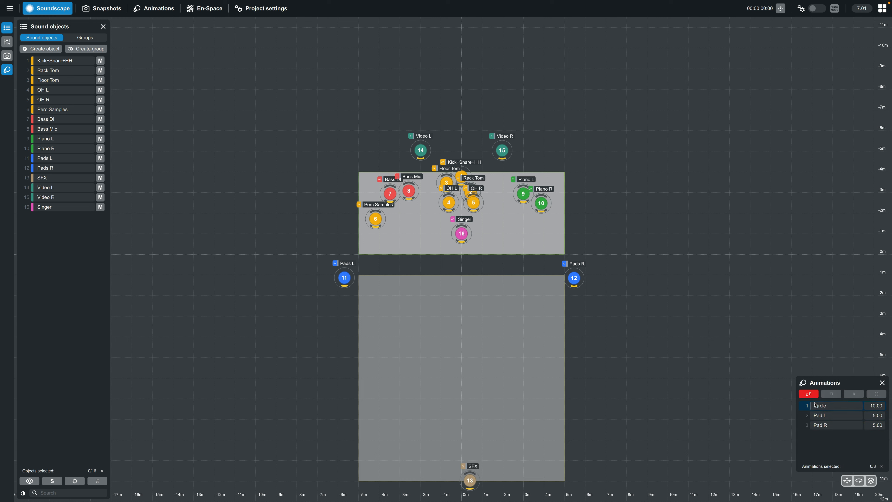
pyautogui.click(819, 416)
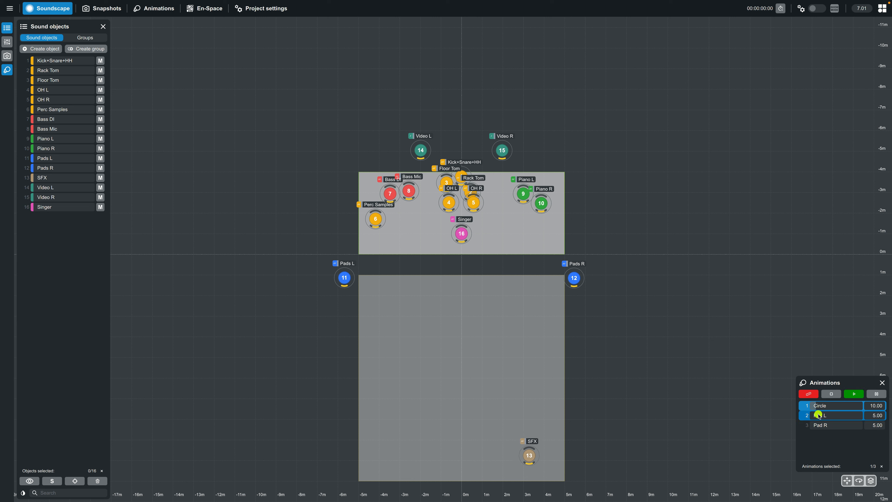
pyautogui.click(855, 395)
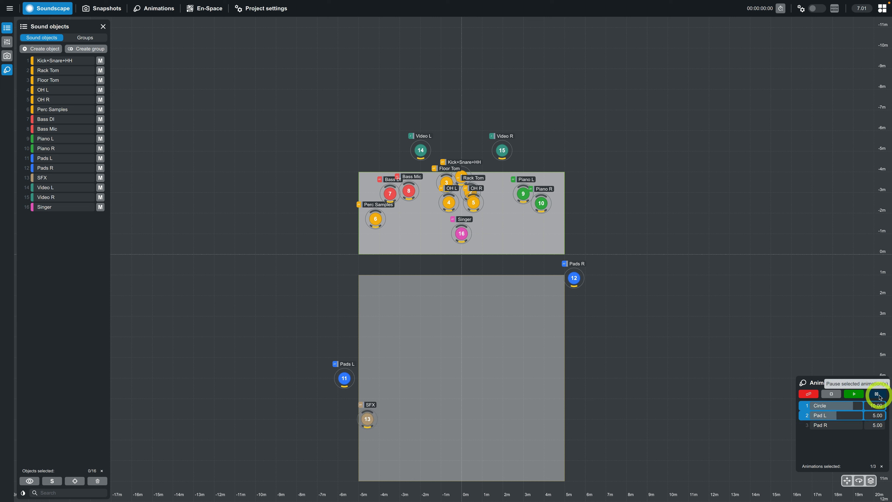
# Step: Pause Circle and Pad L together, resume them and stop all running animations
pyautogui.click(855, 408)
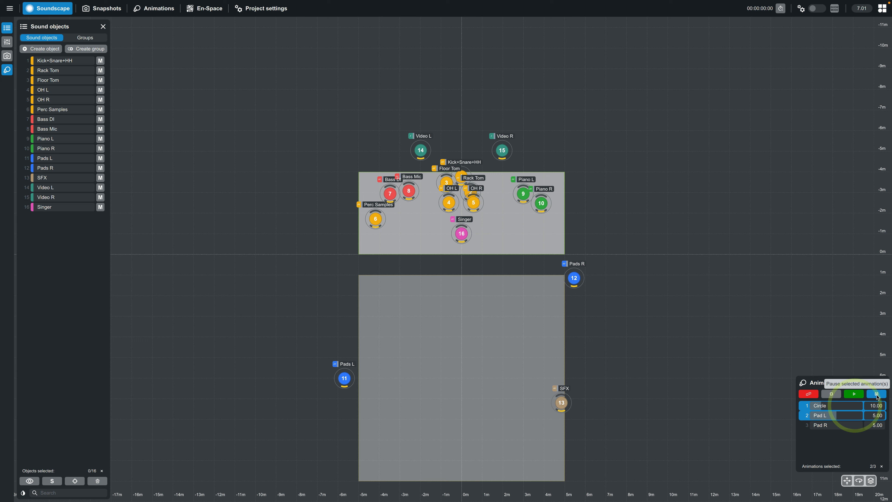
pyautogui.click(876, 395)
pyautogui.click(852, 395)
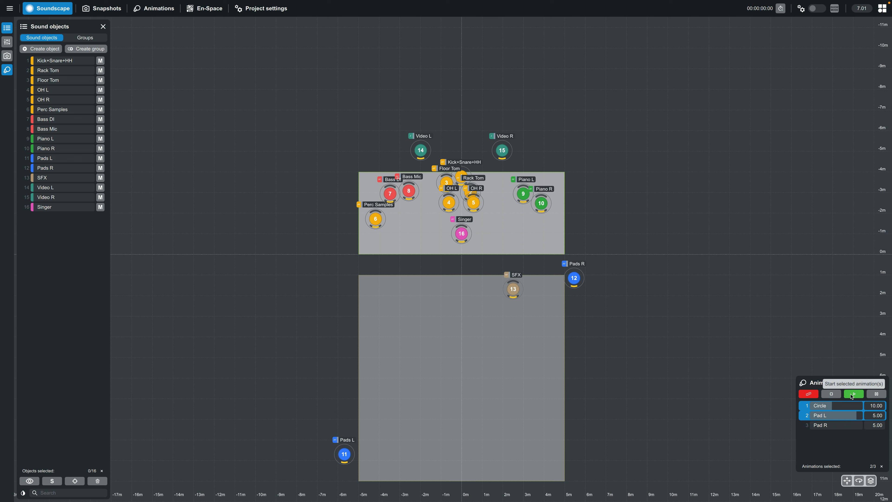
pyautogui.click(814, 396)
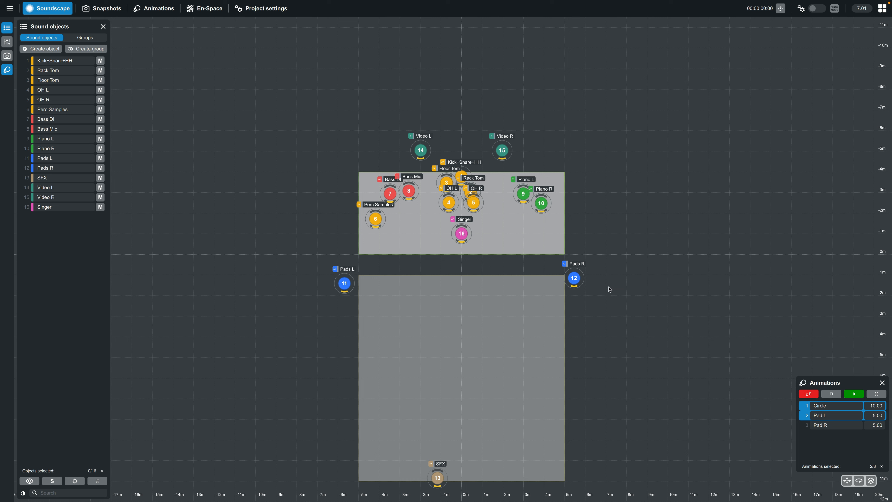
# Step: View the animation assignments of the Default snapshot and open the Snapshots page
pyautogui.click(165, 14)
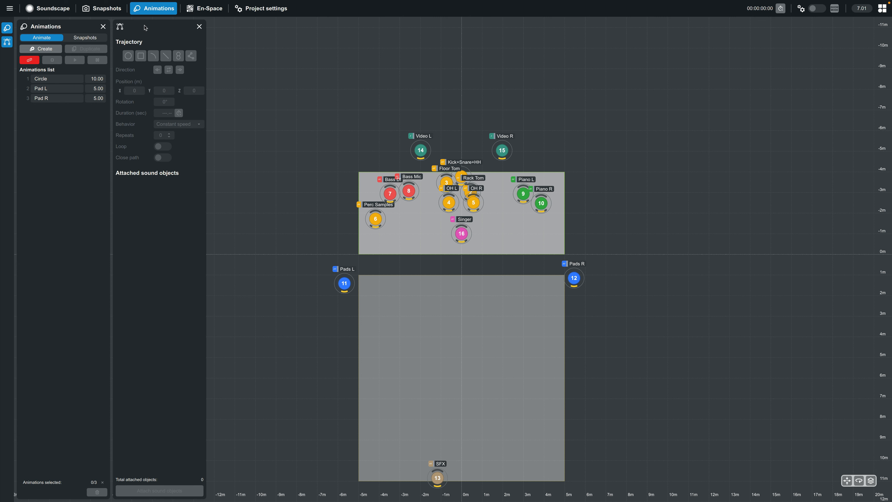
pyautogui.click(101, 38)
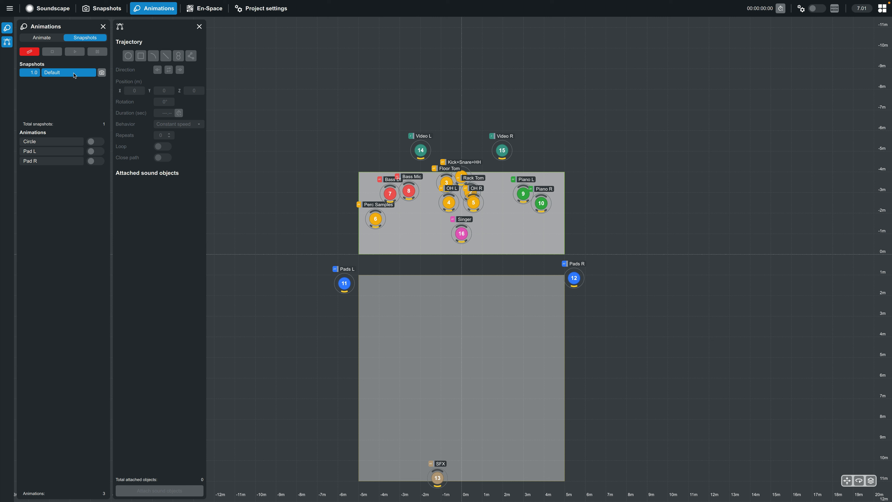
pyautogui.click(102, 73)
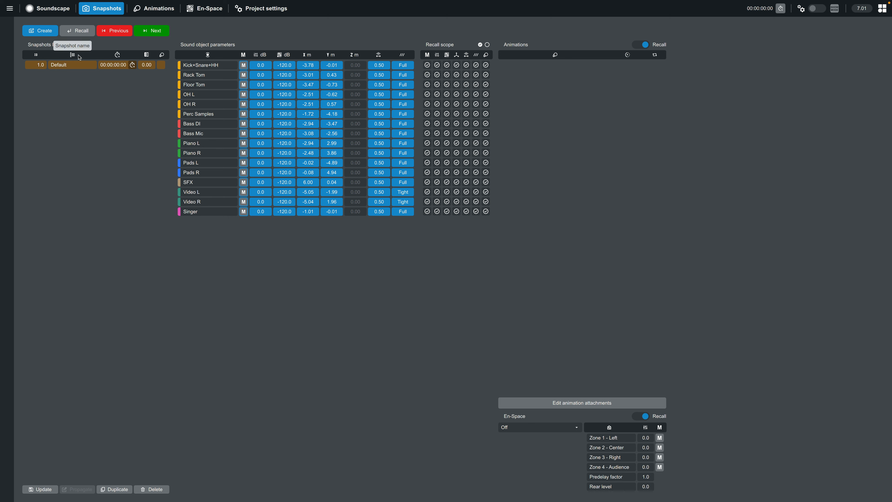
# Step: Create a new snapshot named Animated Snapshot and select it in the snapshots list
pyautogui.click(47, 33)
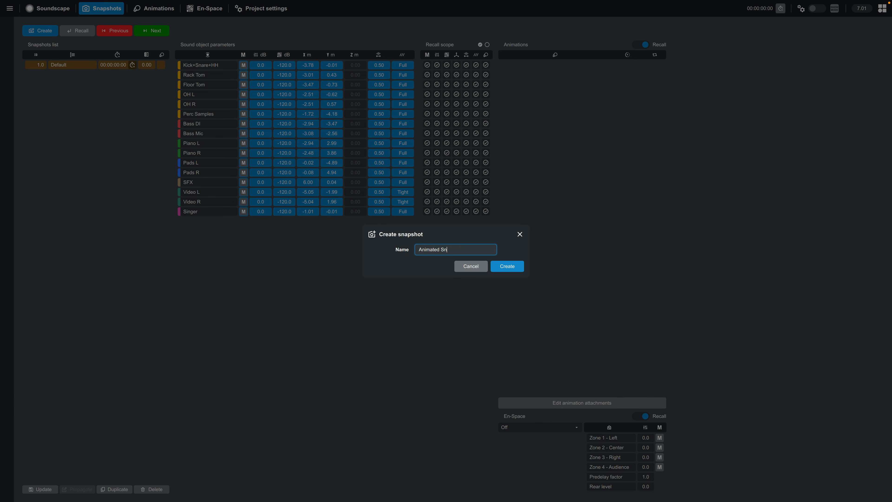
pyautogui.press('Return')
pyautogui.click(56, 74)
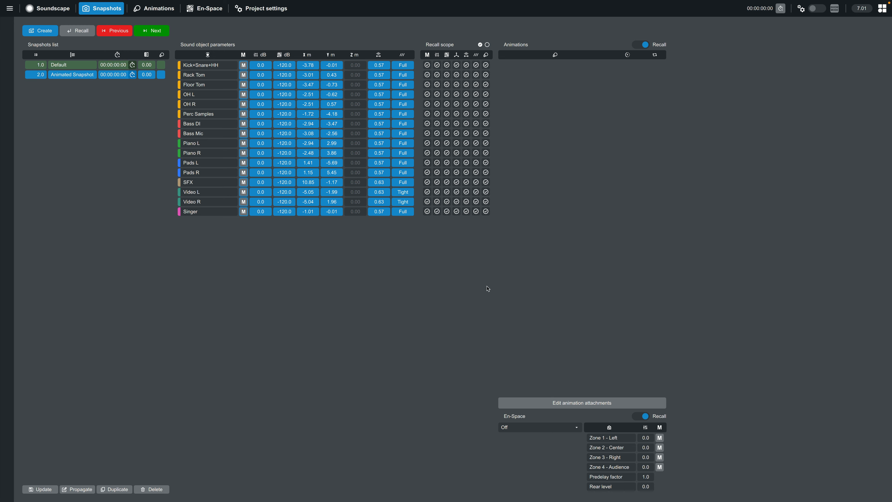
# Step: Attach the Circle, Pad L and Pad R animations to Animated Snapshot
pyautogui.click(588, 409)
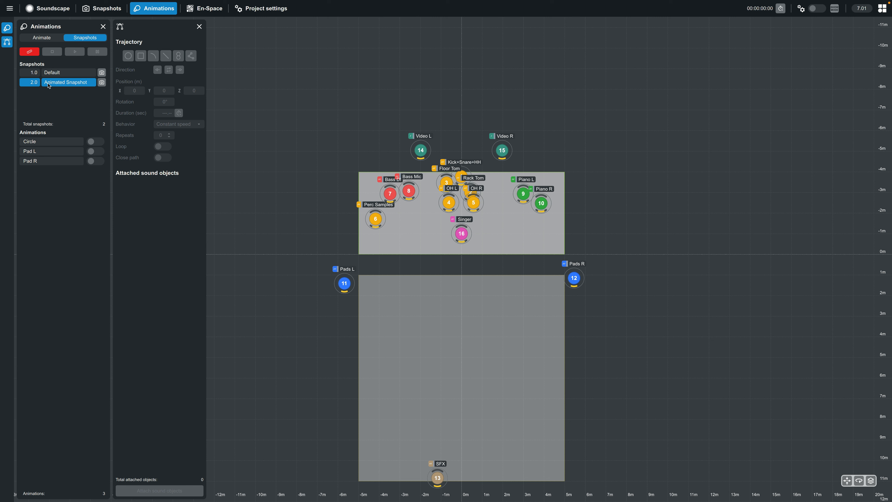
pyautogui.click(95, 142)
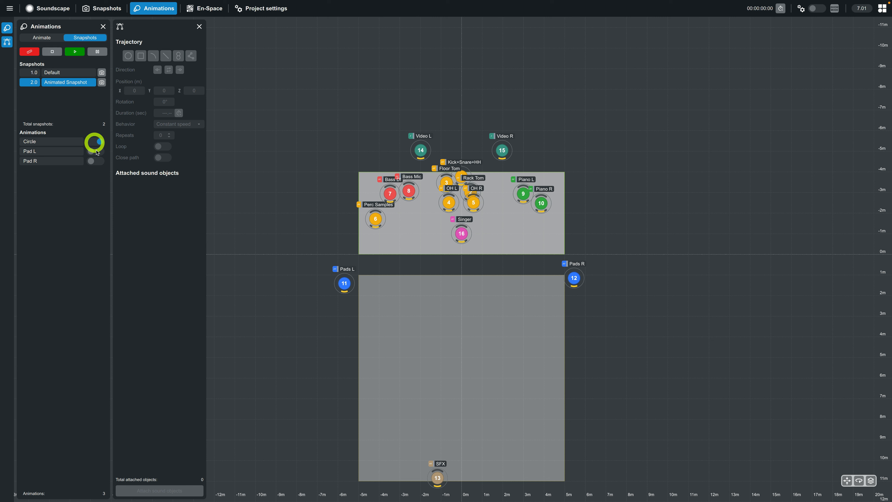
pyautogui.click(97, 151)
pyautogui.click(98, 162)
# Step: Show the snapshot controls in the Soundscape view and recall the Default snapshot
pyautogui.click(58, 11)
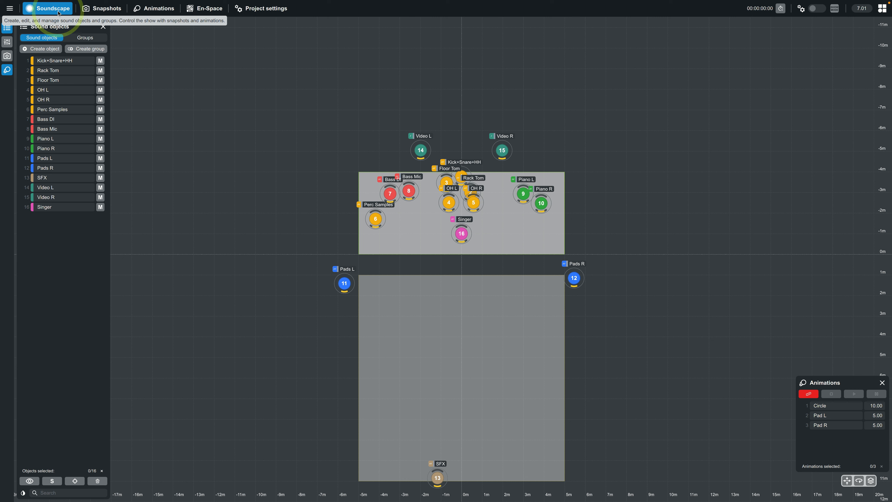
pyautogui.click(8, 56)
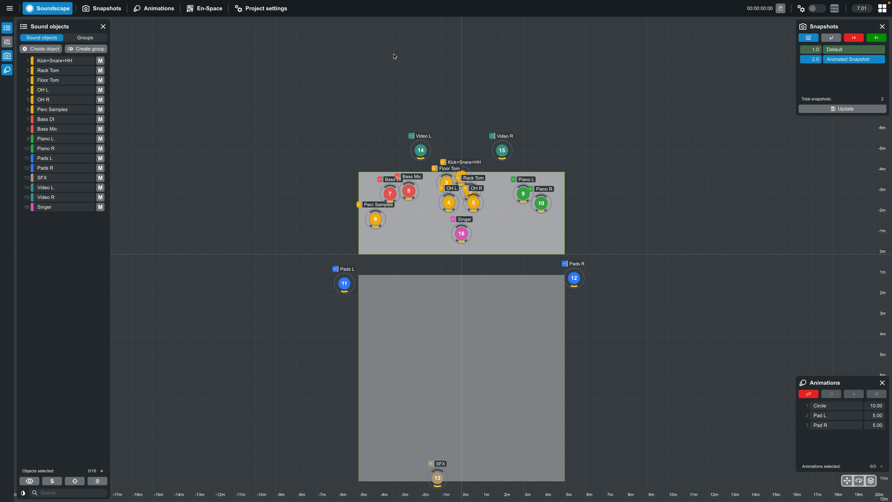
pyautogui.click(828, 51)
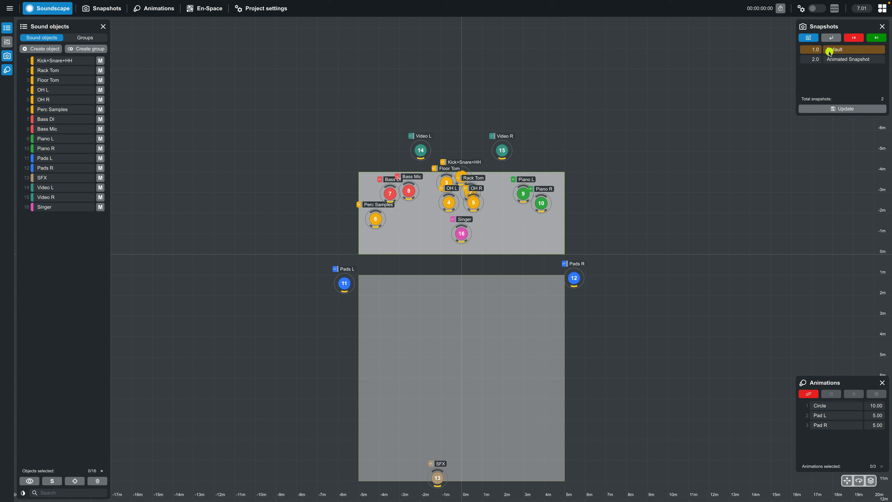
pyautogui.click(829, 39)
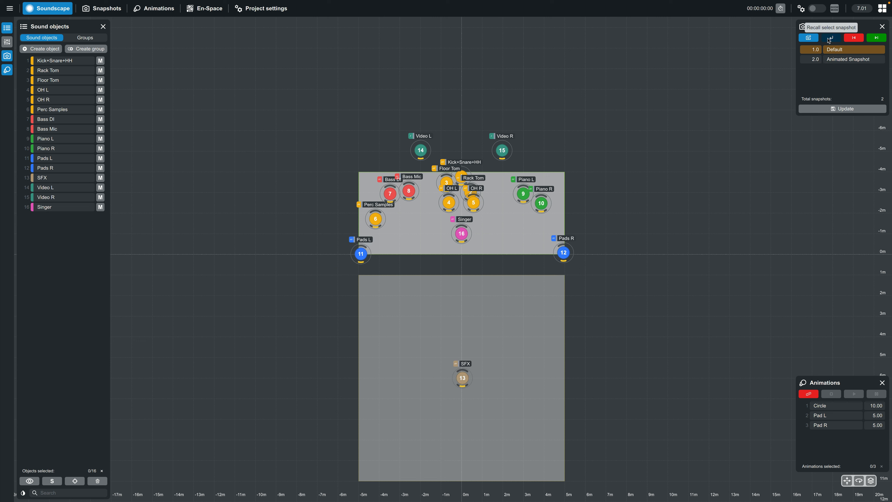
# Step: Recall Animated Snapshot from the Soundscape view to start its attached animations
pyautogui.click(829, 59)
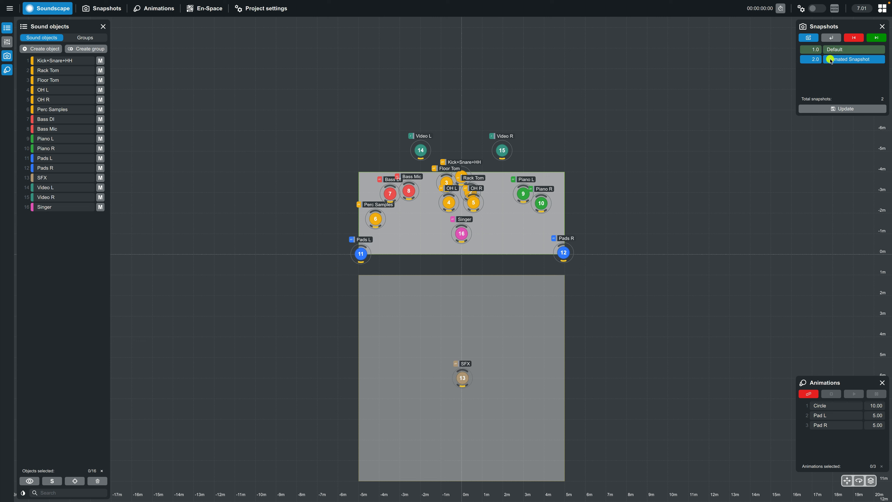
pyautogui.click(833, 38)
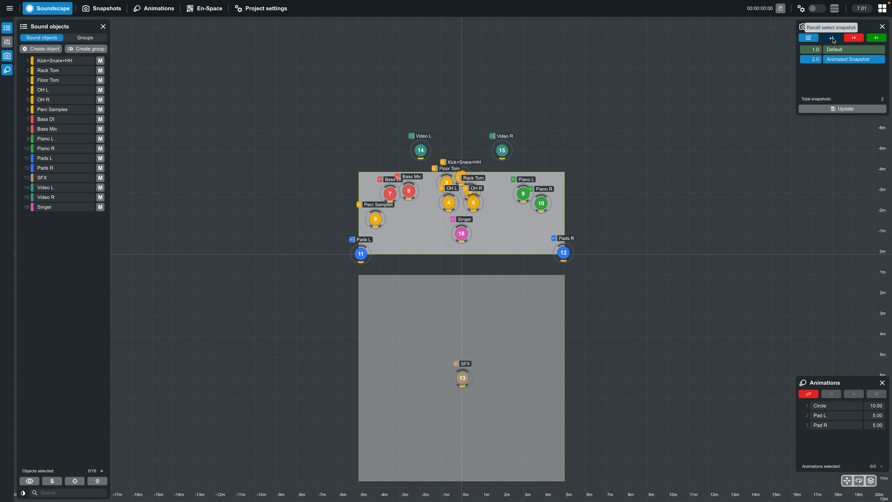
pyautogui.click(833, 39)
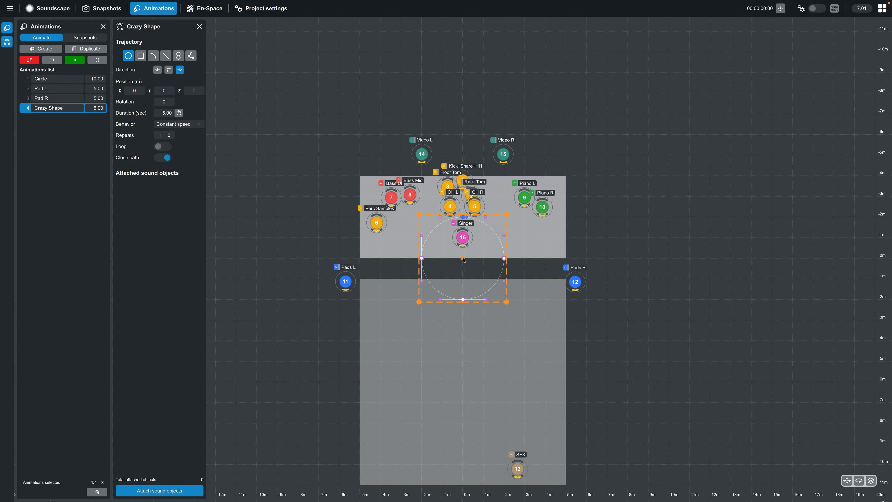
# Step: Move the Crazy Shape circle trajectory into the audience area, to about X 3.75 m and Y -1.71 m
pyautogui.moveTo(463, 258); pyautogui.dragTo(428, 336)
pyautogui.scroll(3, 428, 336)
pyautogui.moveTo(369, 392); pyautogui.dragTo(437, 244)
pyautogui.scroll(5, 454, 242)
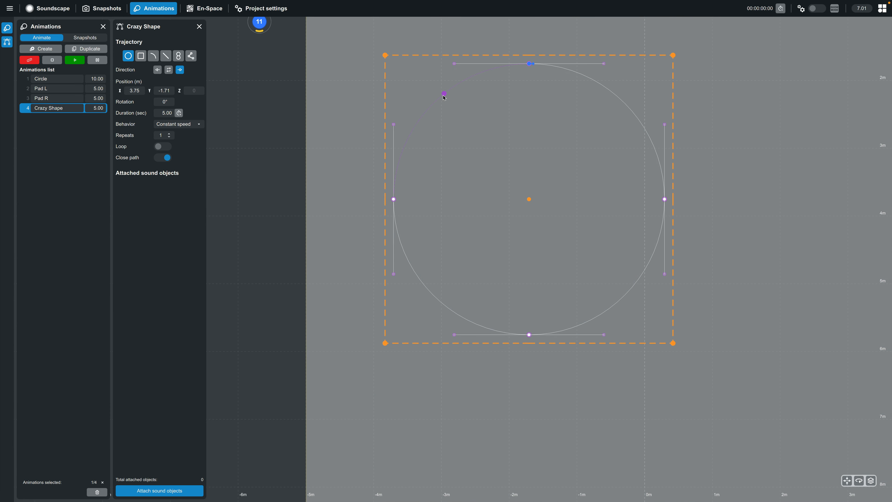
# Step: Add a curve point in each quarter of the Crazy Shape circle and swing the points' handles to bend it into a wavy closed path
pyautogui.click(434, 104)
pyautogui.moveTo(391, 127); pyautogui.dragTo(387, 94)
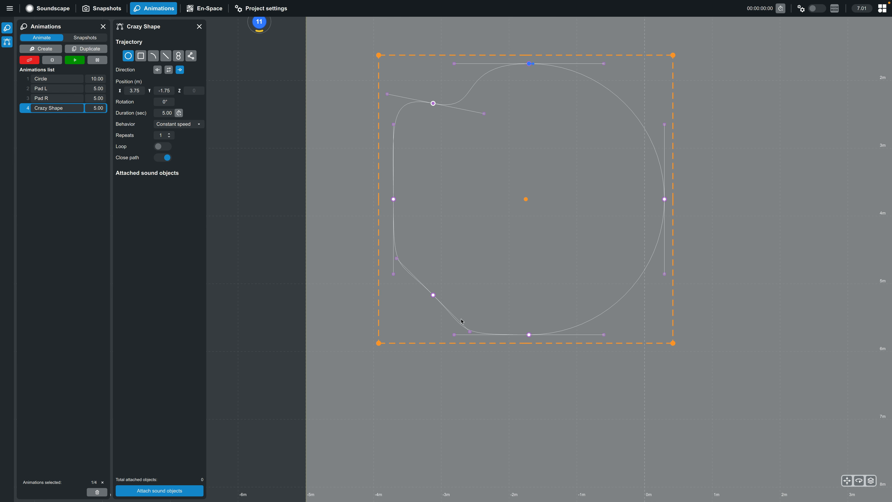
pyautogui.moveTo(469, 331); pyautogui.dragTo(412, 332)
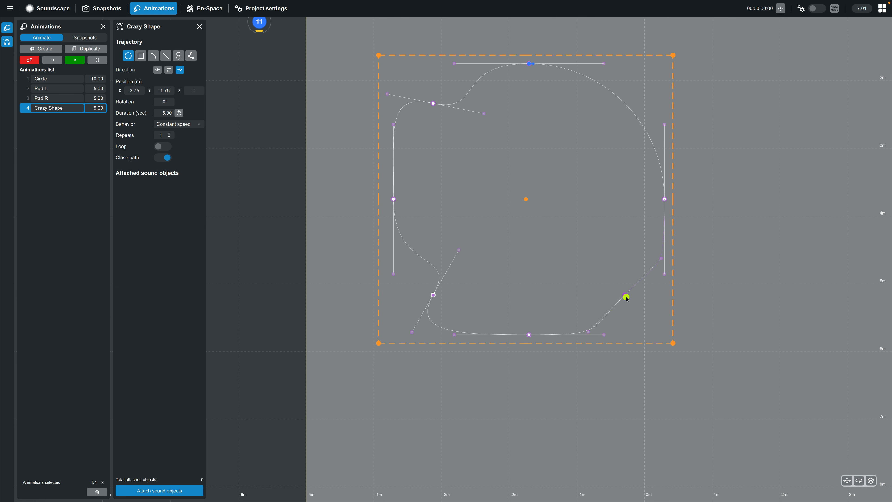
pyautogui.moveTo(627, 298); pyautogui.dragTo(653, 338)
pyautogui.moveTo(633, 113); pyautogui.dragTo(621, 149)
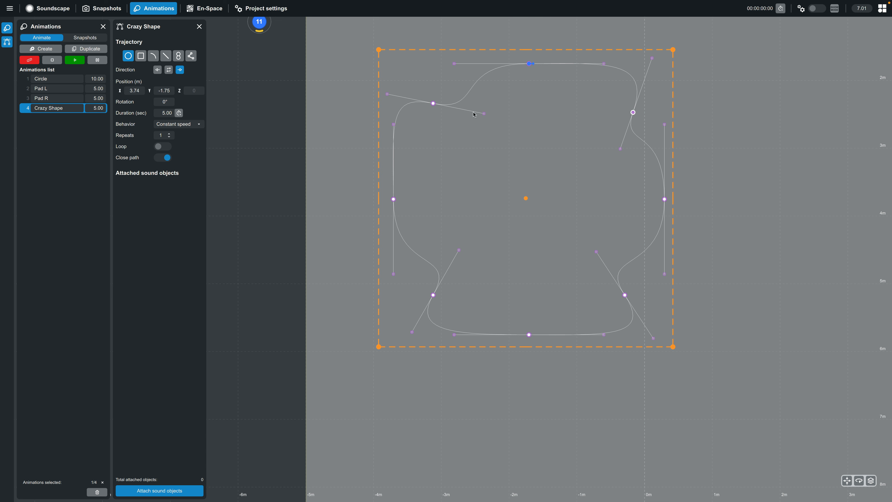
# Step: Delete the Crazy Shape animation and recall Animated Snapshot in the Soundscape view
pyautogui.click(95, 493)
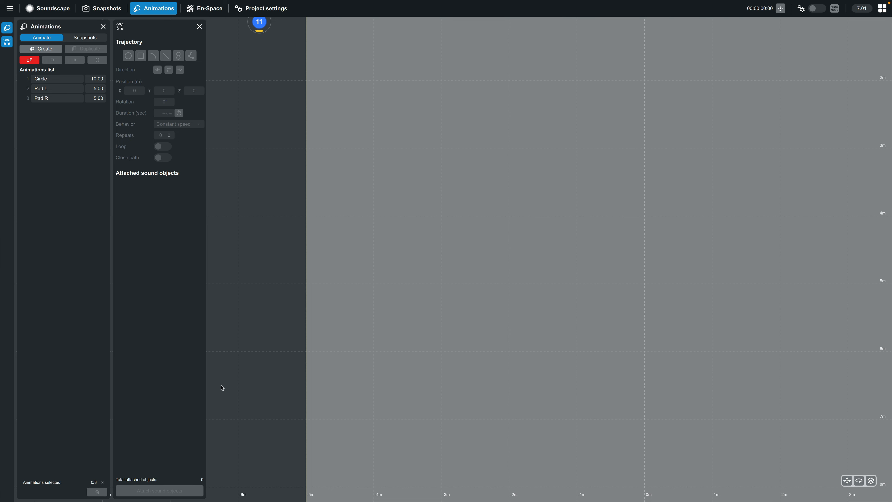
pyautogui.click(44, 10)
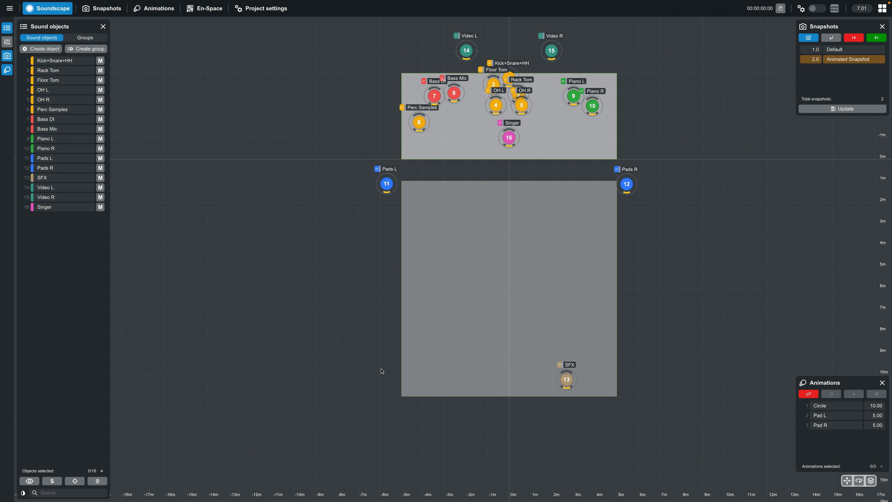
pyautogui.click(831, 38)
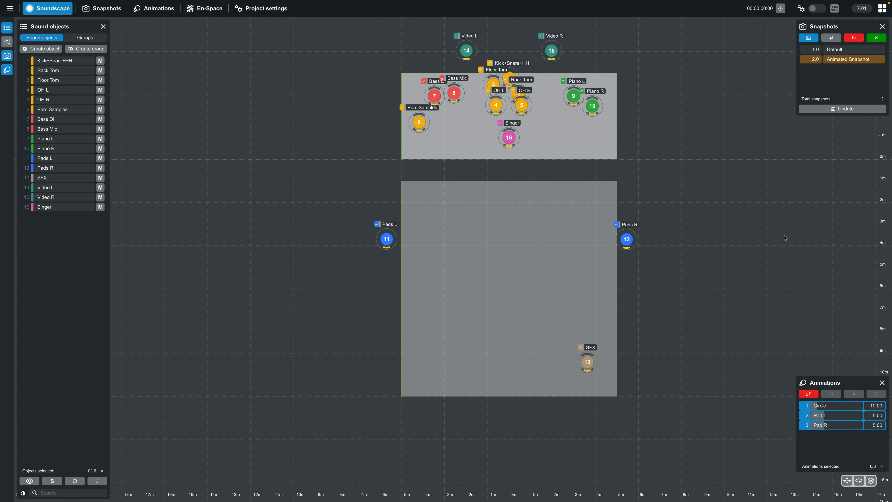